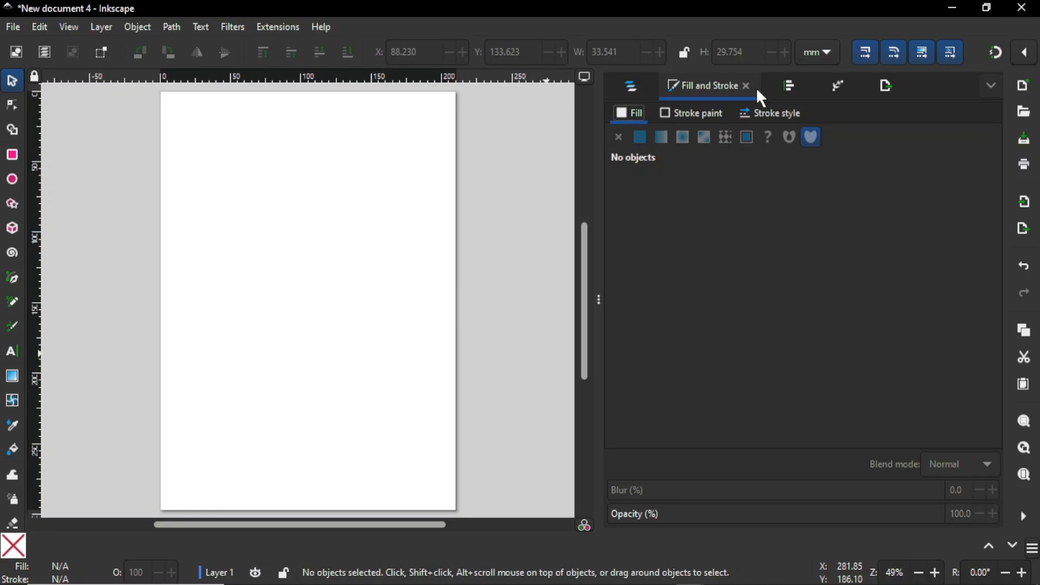
# - Remove the Path Effects dialog from the docked dialogs and open it again
pyautogui.click(792, 93)
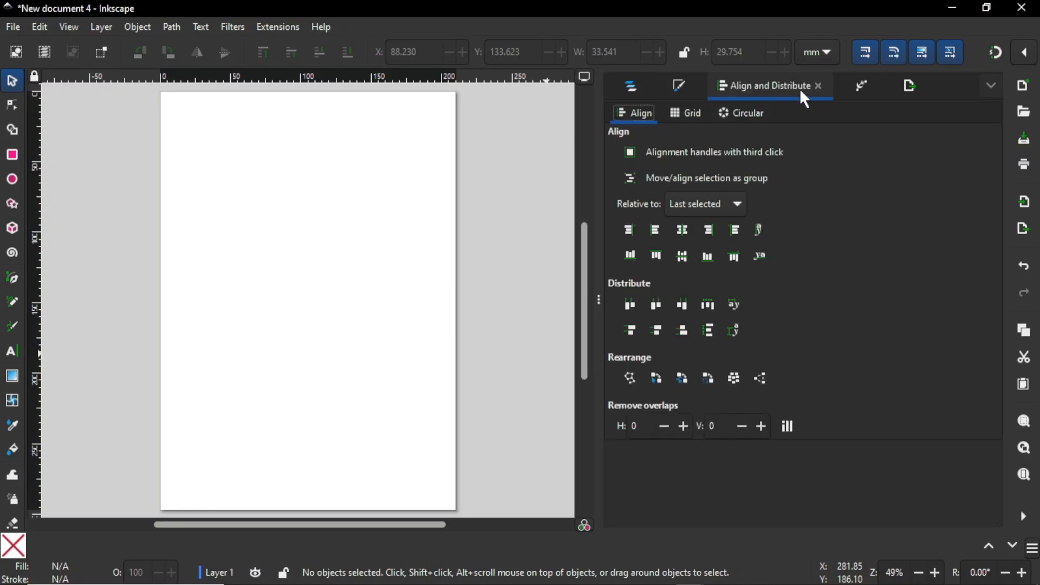
pyautogui.click(863, 87)
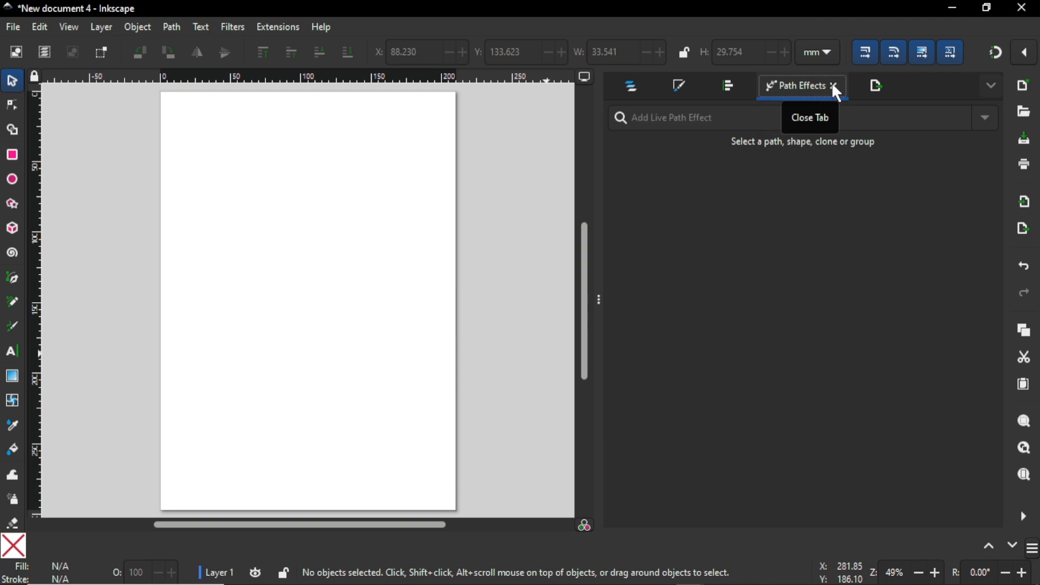
pyautogui.click(834, 86)
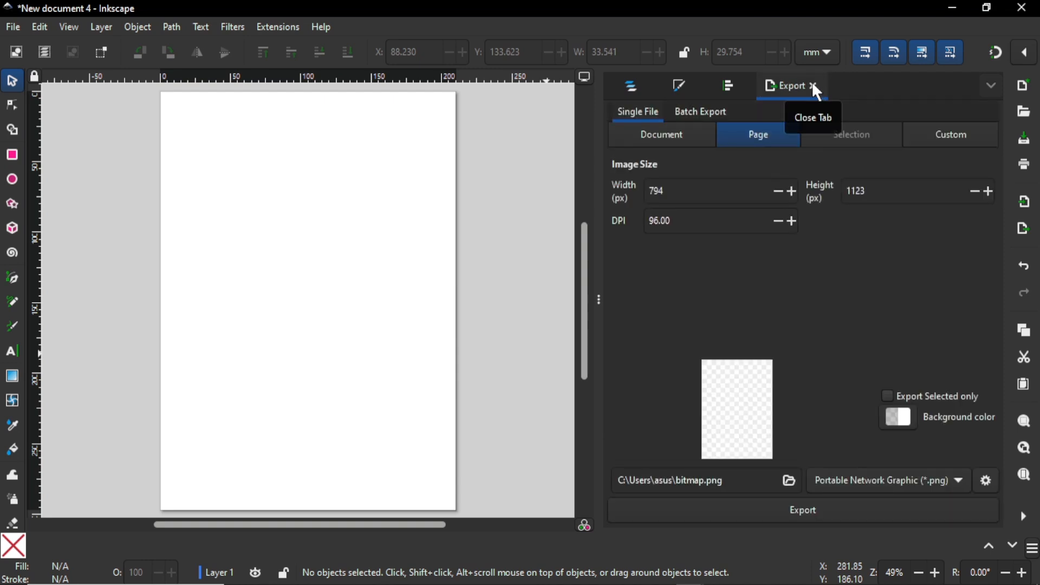
pyautogui.click(992, 85)
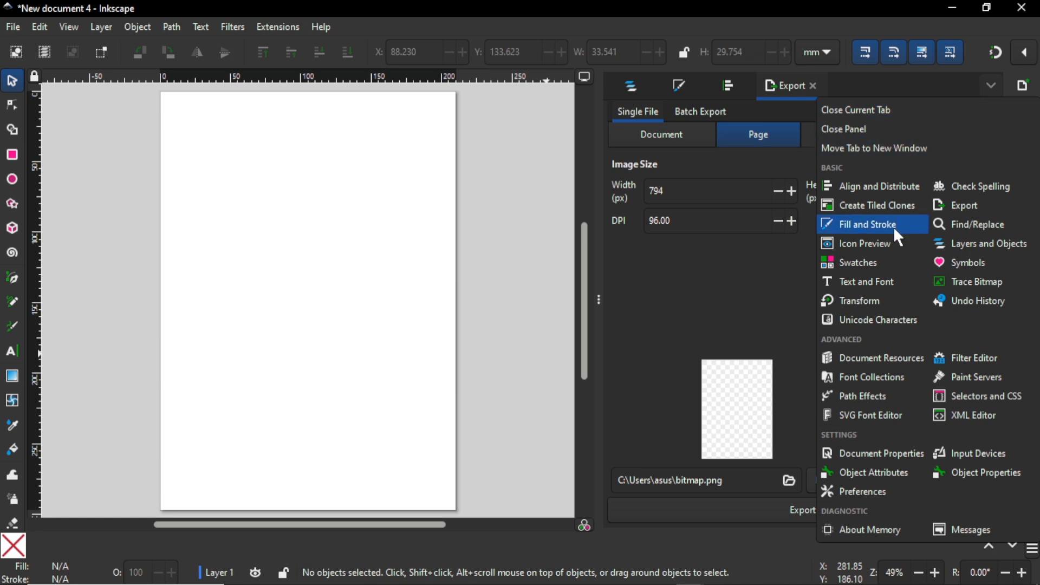
pyautogui.click(863, 399)
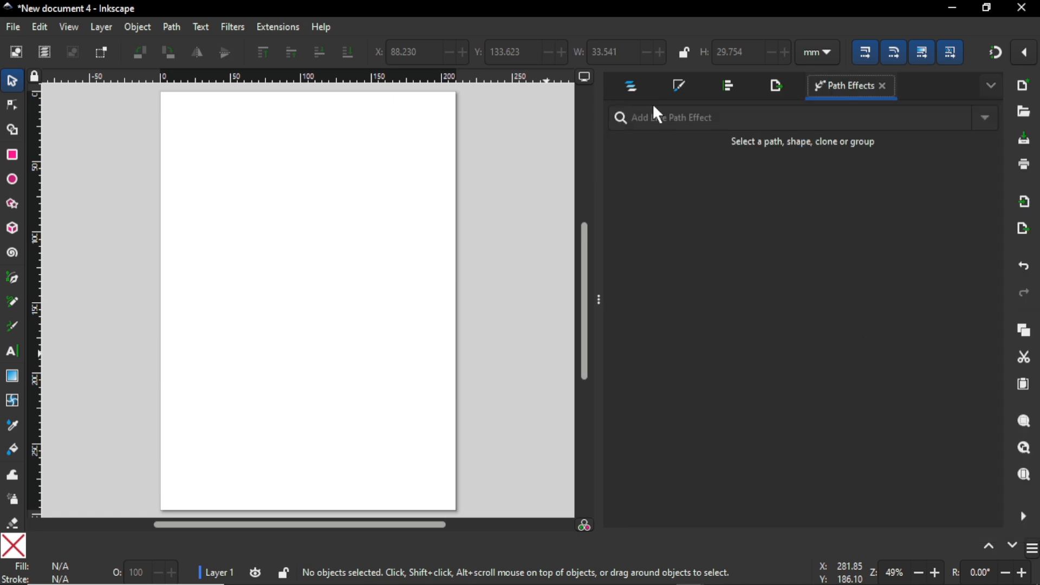
# - Replace the docked dialogs with a widened panel containing only Fill and Stroke
pyautogui.click(992, 84)
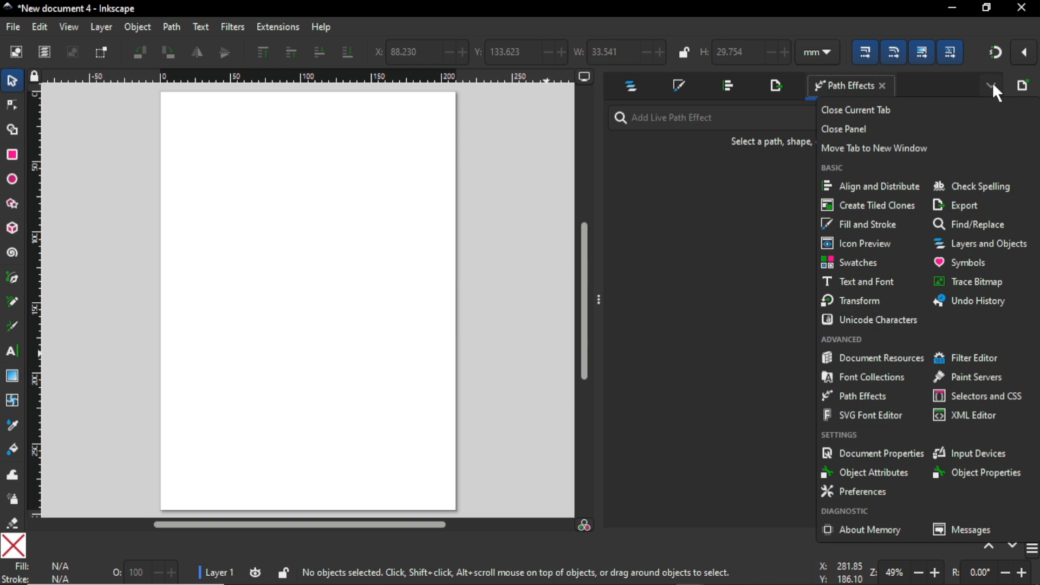
pyautogui.click(889, 128)
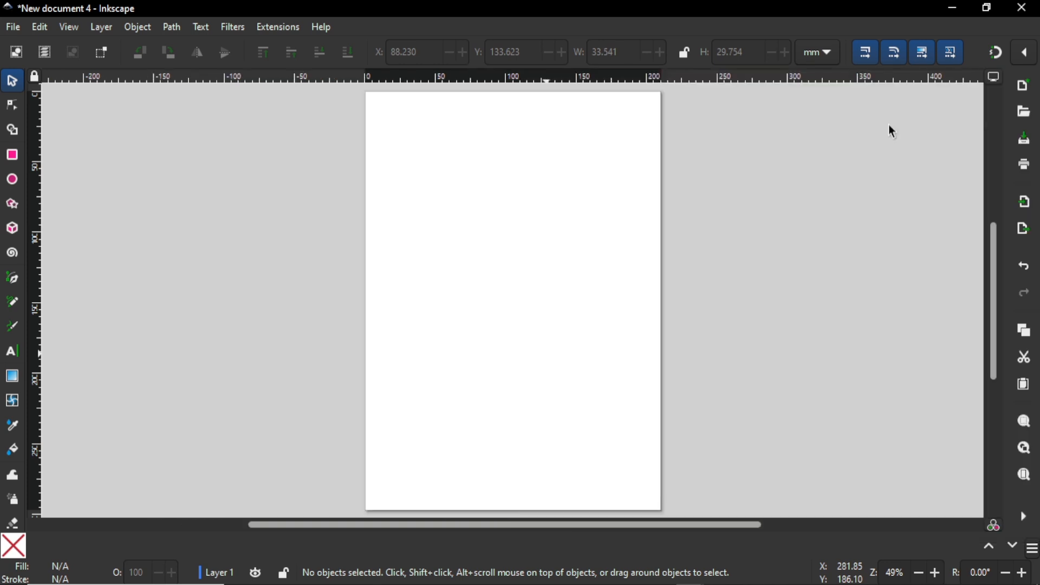
pyautogui.click(142, 28)
pyautogui.click(152, 64)
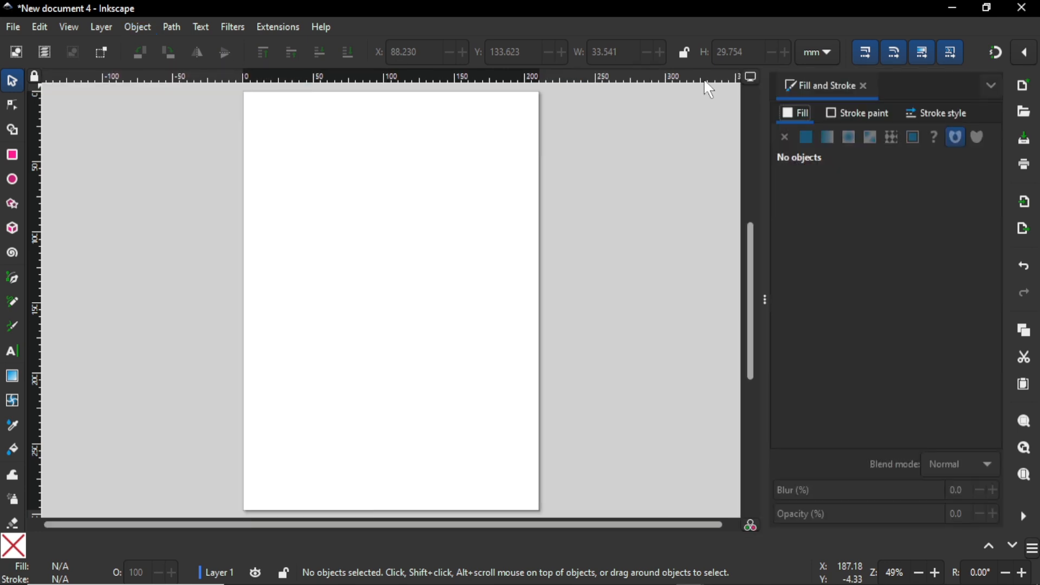
pyautogui.moveTo(772, 214); pyautogui.dragTo(602, 205)
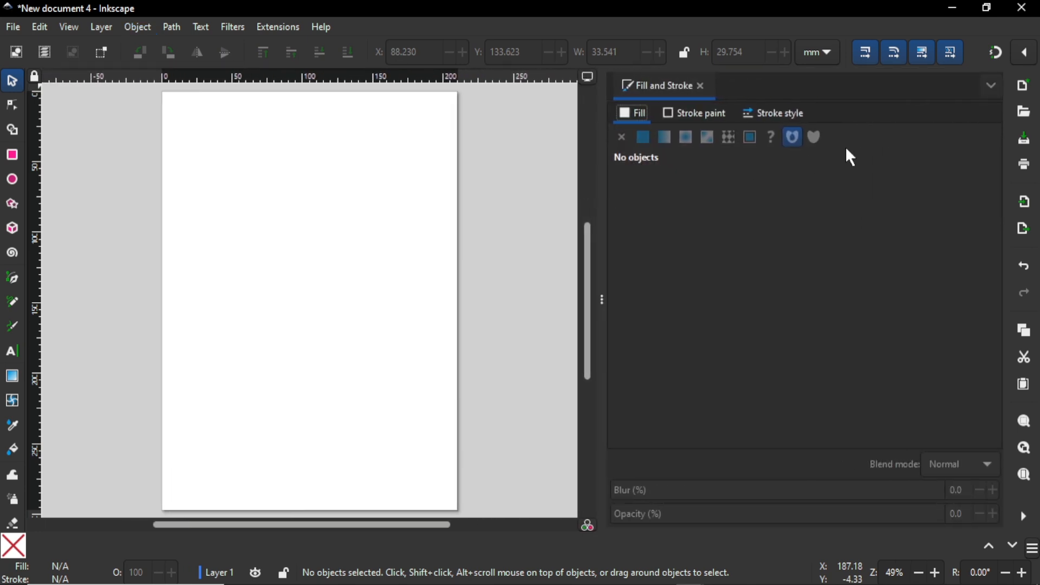
# - Add the Layers and Objects, Align and Distribute, Path Effects and Export dialogs beside Fill and Stroke
pyautogui.click(993, 87)
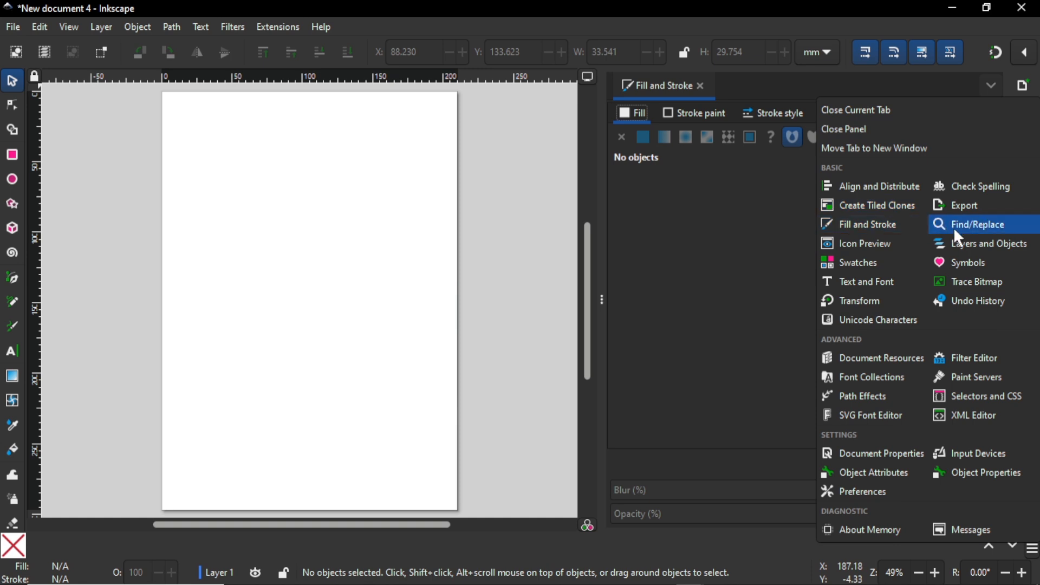
pyautogui.click(958, 243)
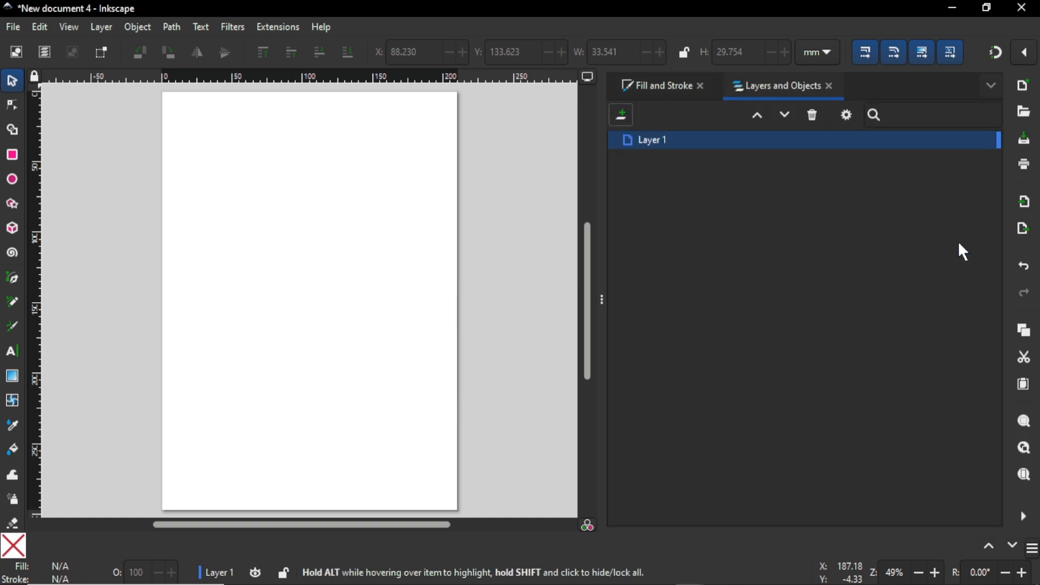
pyautogui.click(991, 84)
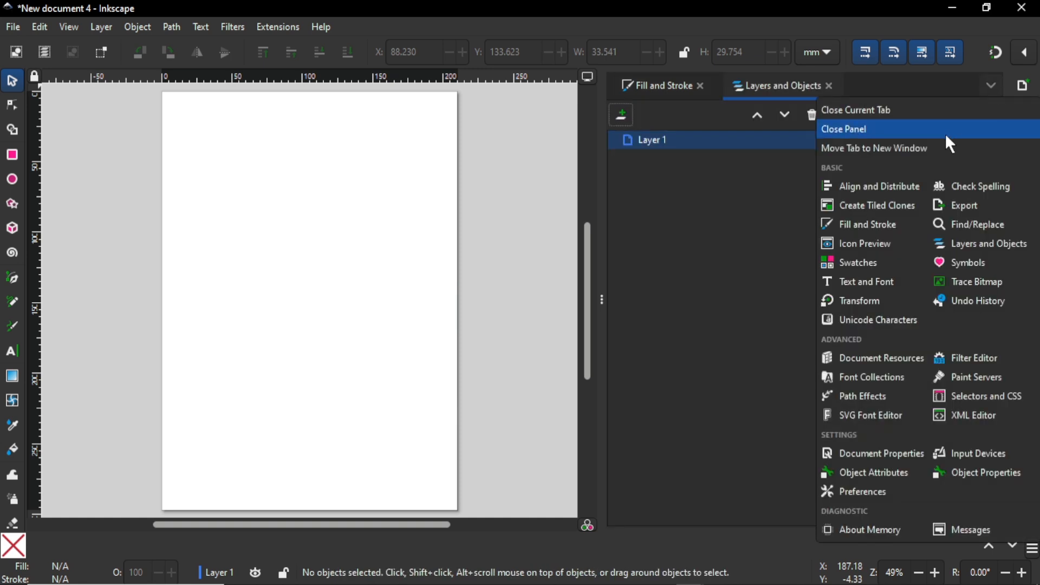
pyautogui.click(872, 184)
pyautogui.click(993, 84)
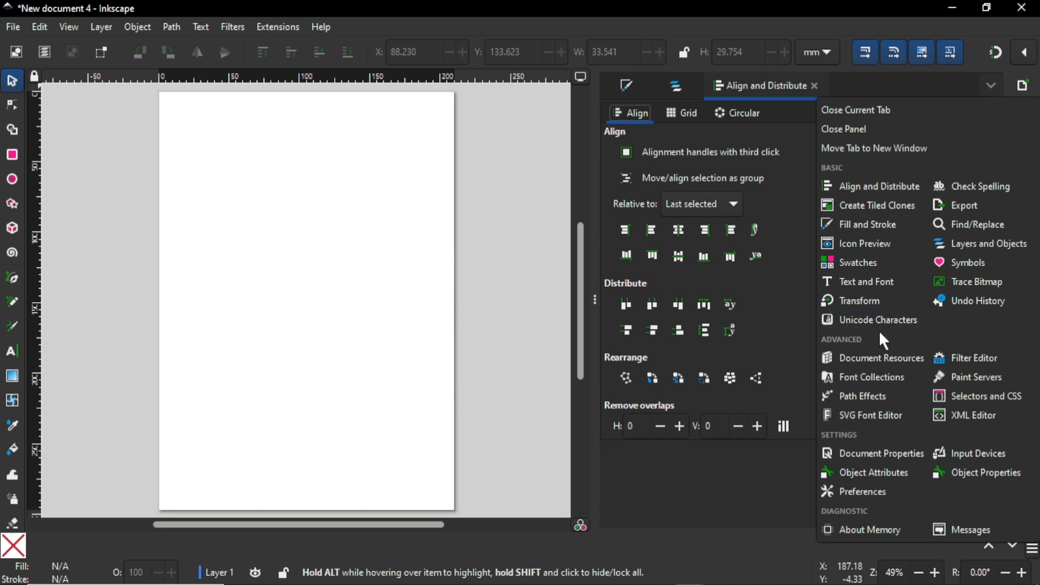
pyautogui.click(867, 393)
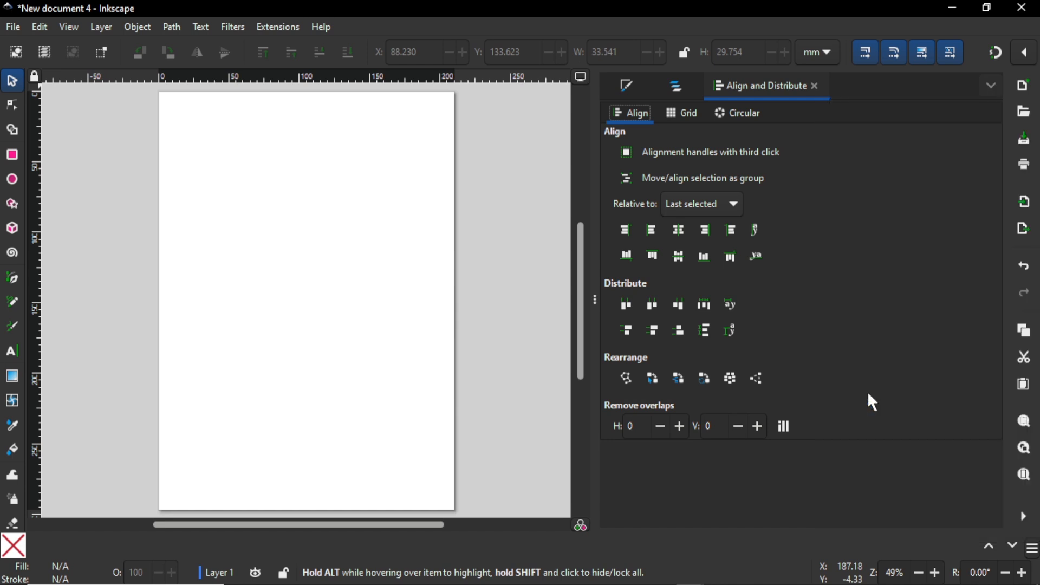
pyautogui.click(993, 86)
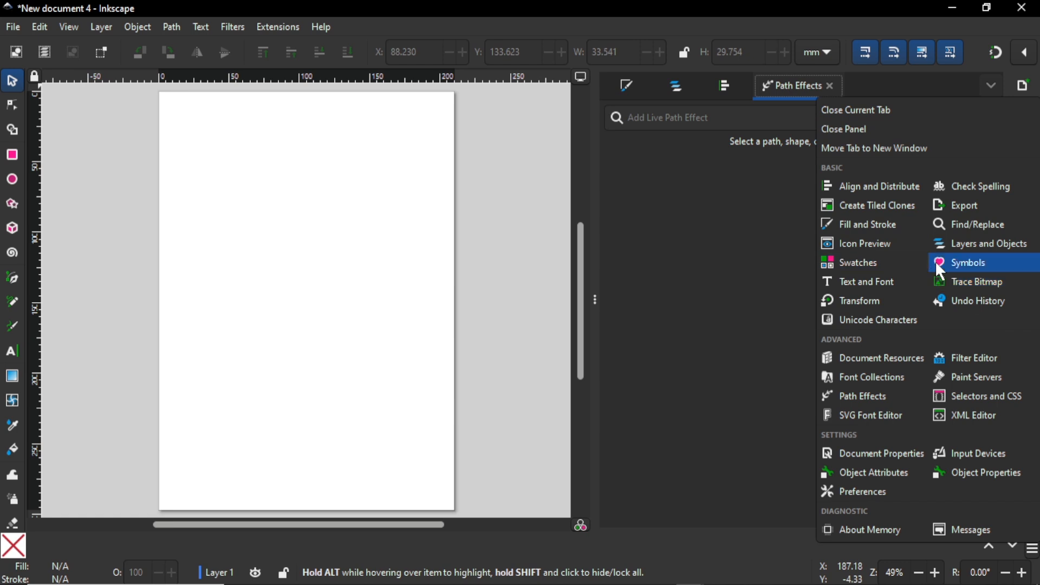
pyautogui.click(959, 201)
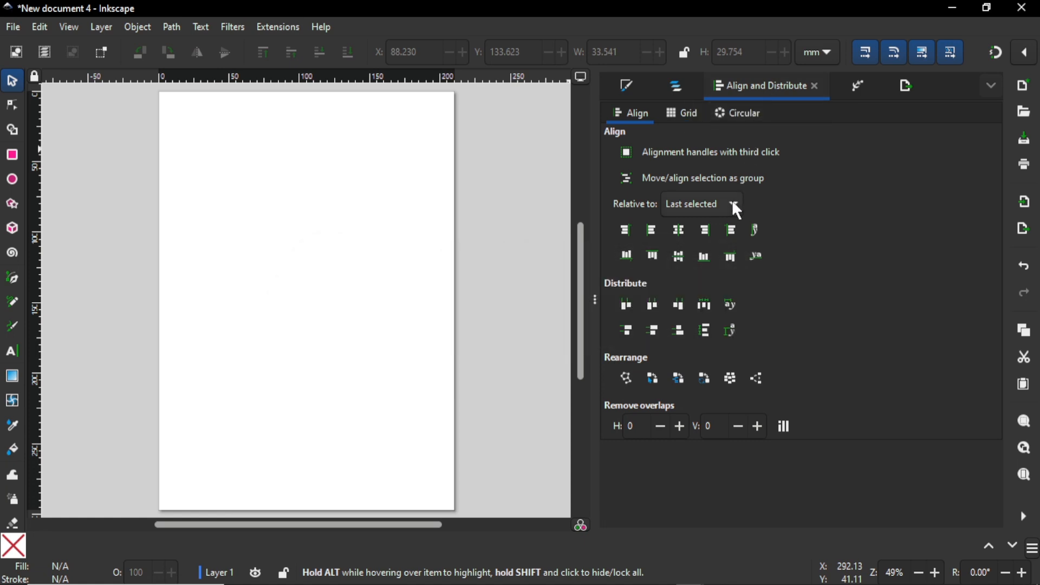
# - Draw a rectangle about 61 × 57 mm in the page's upper half and an ellipse about 85 × 80 mm below it
pyautogui.click(14, 157)
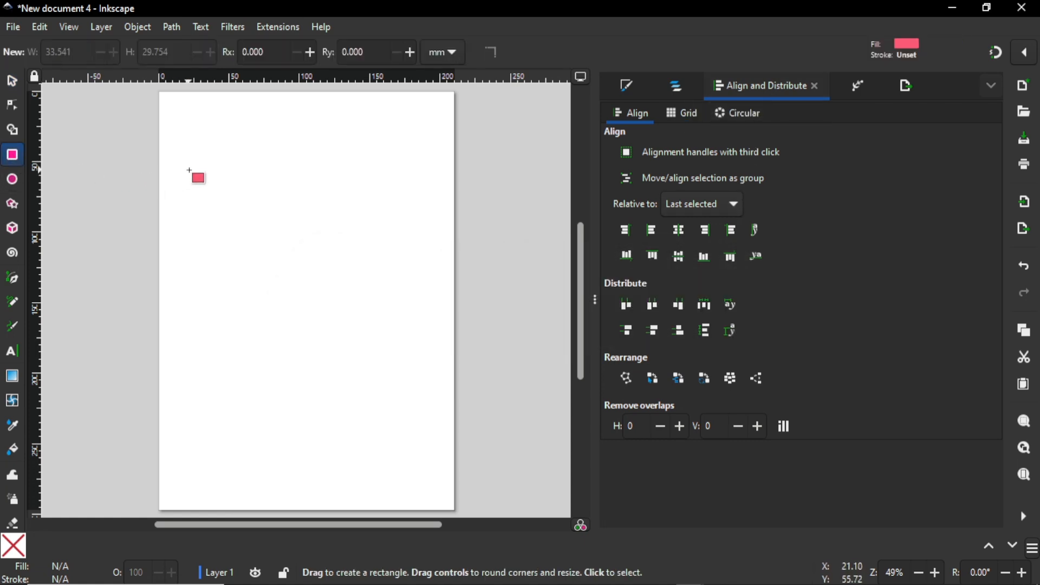
pyautogui.moveTo(241, 147); pyautogui.dragTo(323, 222)
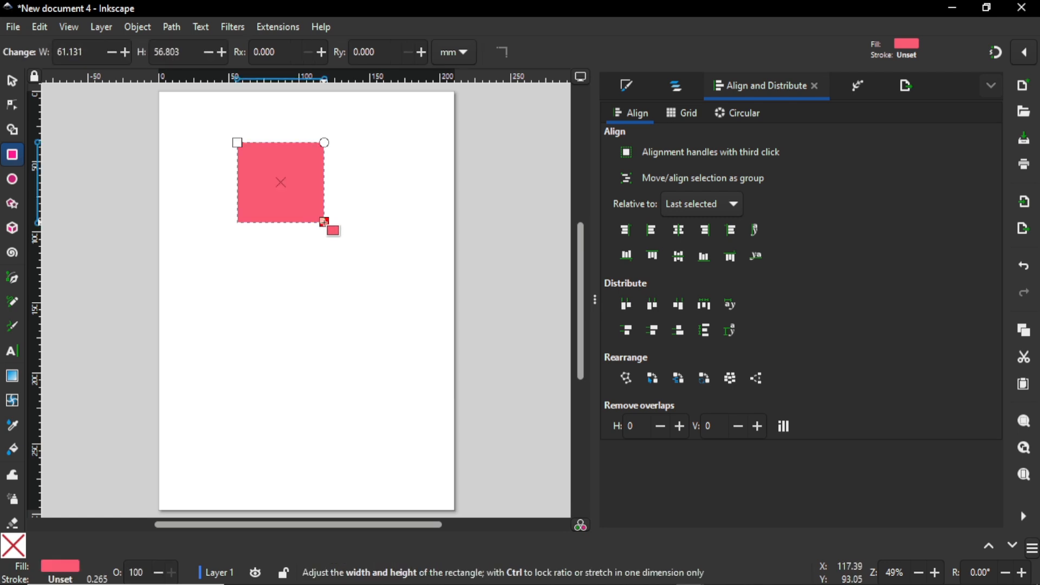
pyautogui.click(12, 180)
pyautogui.moveTo(238, 244); pyautogui.dragTo(355, 354)
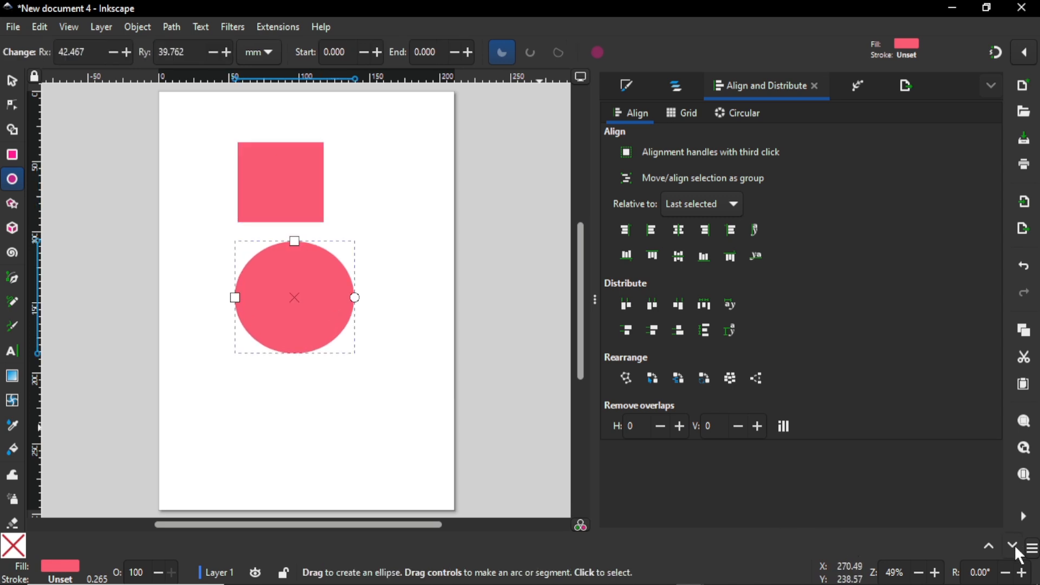
# - Switch the color palette to Gold and fill the ellipse with a light yellow
pyautogui.click(1032, 549)
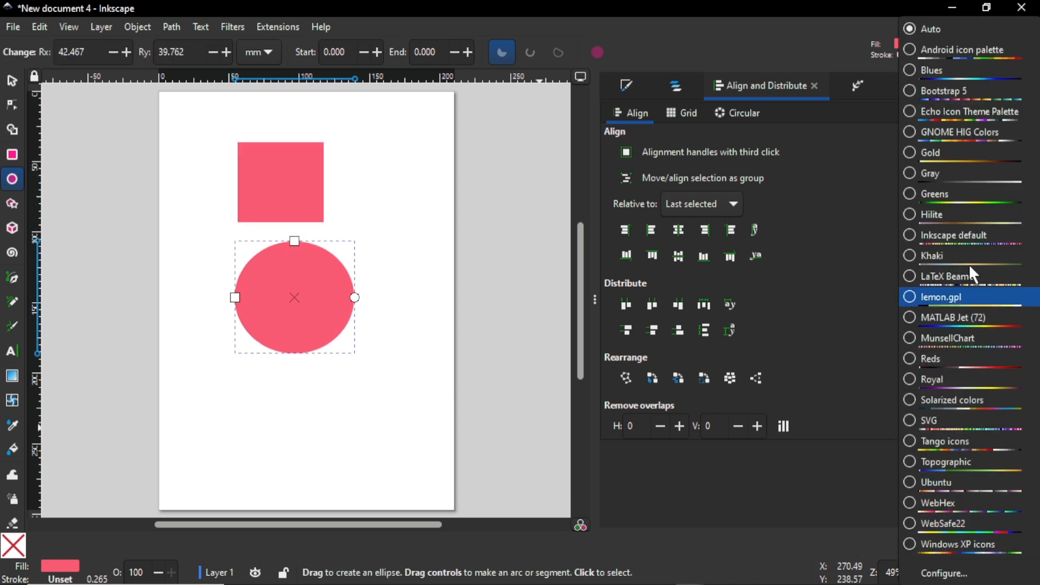
pyautogui.click(915, 154)
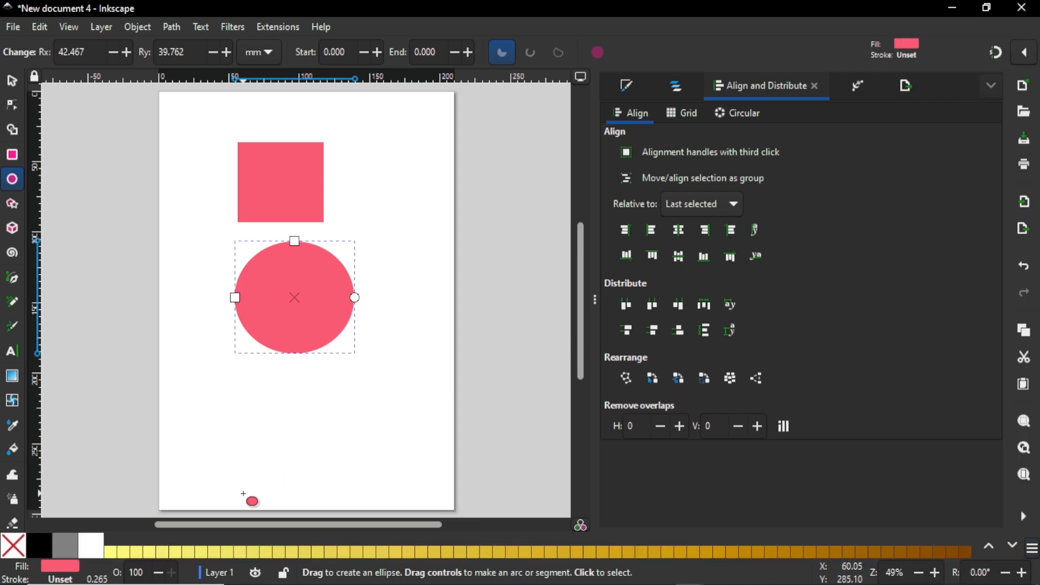
pyautogui.click(188, 553)
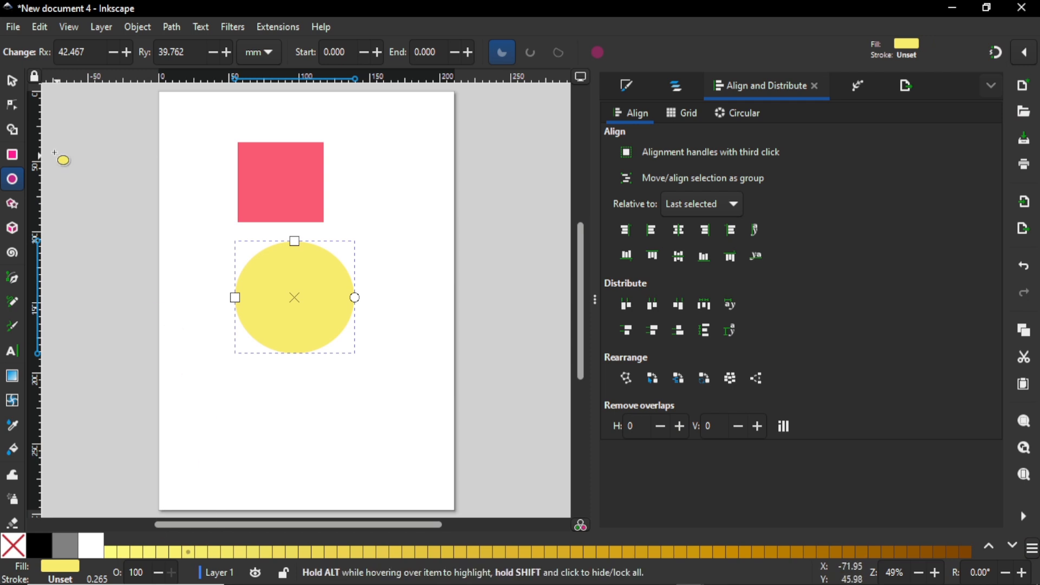
# - Move the pink rectangle above the ellipse's middle, to about X 66.5 mm, Y 36.8 mm
pyautogui.click(14, 79)
pyautogui.click(311, 186)
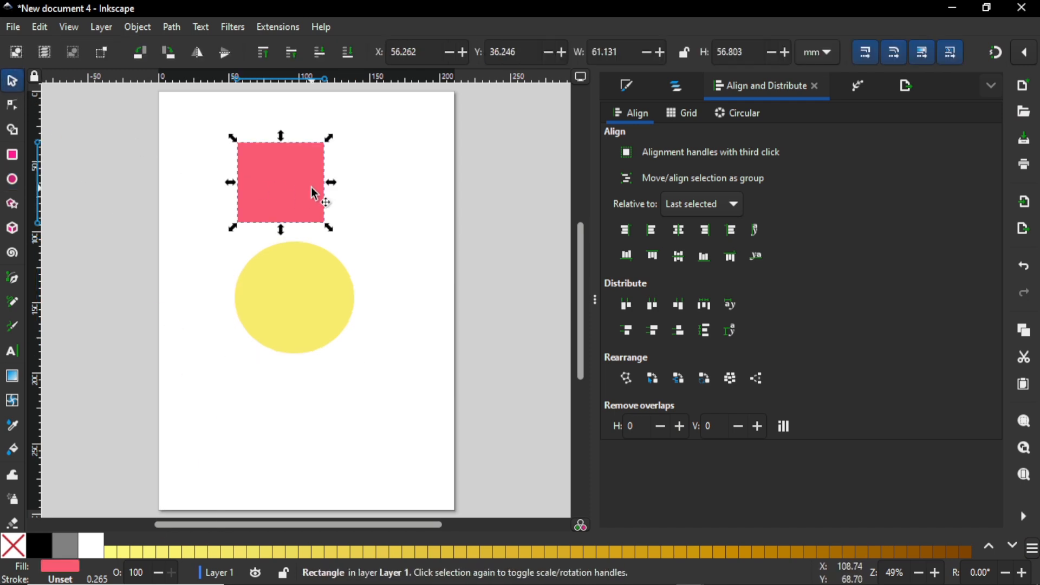
pyautogui.moveTo(298, 183); pyautogui.dragTo(312, 183)
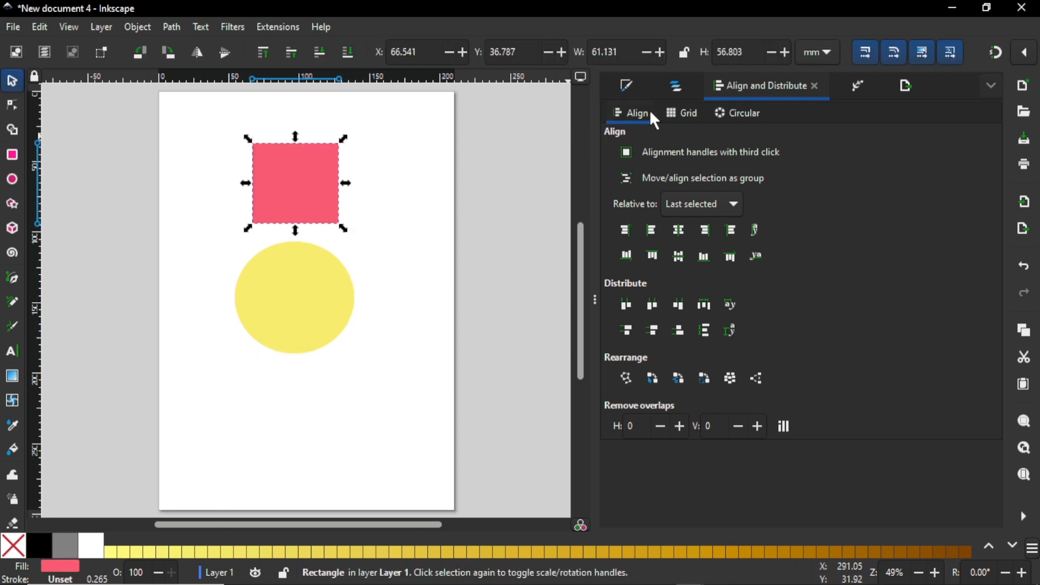
# - Lower the rectangle's opacity to about 55% and the ellipse's opacity to about 70%
pyautogui.click(628, 84)
pyautogui.click(791, 515)
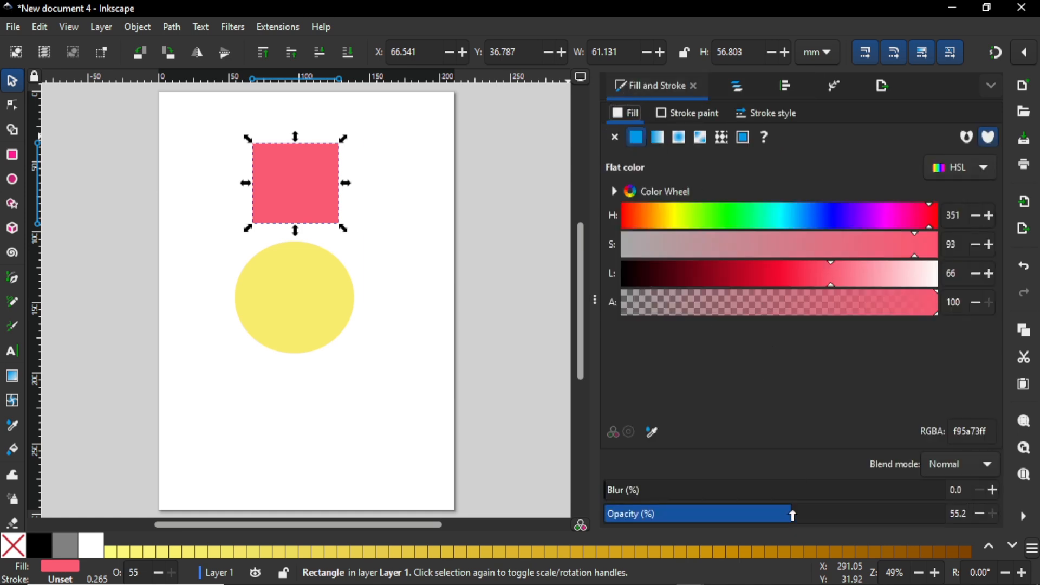
pyautogui.click(348, 322)
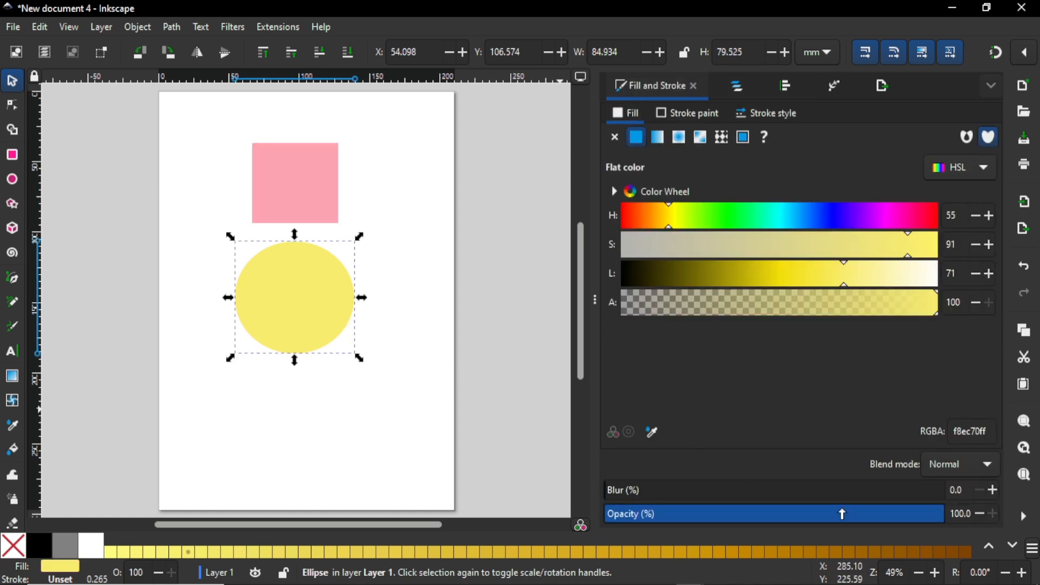
pyautogui.click(843, 513)
# - Move the rectangle to the ellipse's upper left and center it on the ellipse's vertical axis, relative to Last selected
pyautogui.click(786, 85)
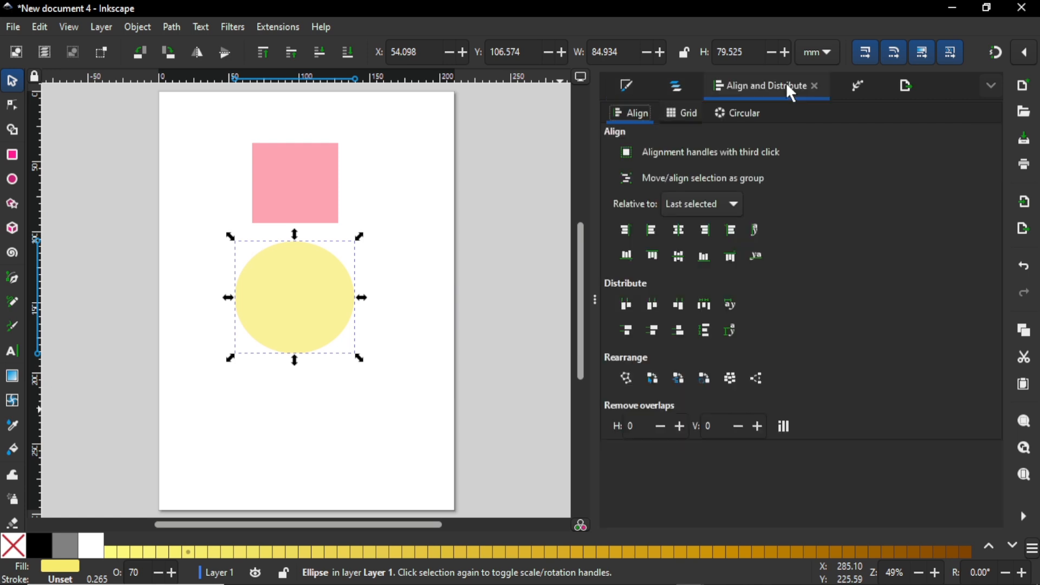
pyautogui.click(413, 267)
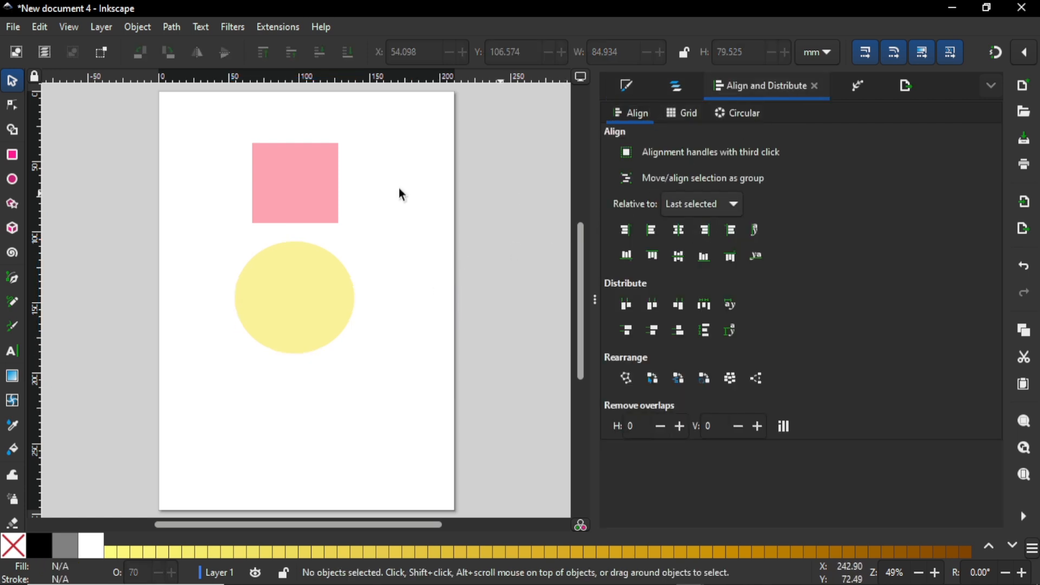
pyautogui.click(302, 190)
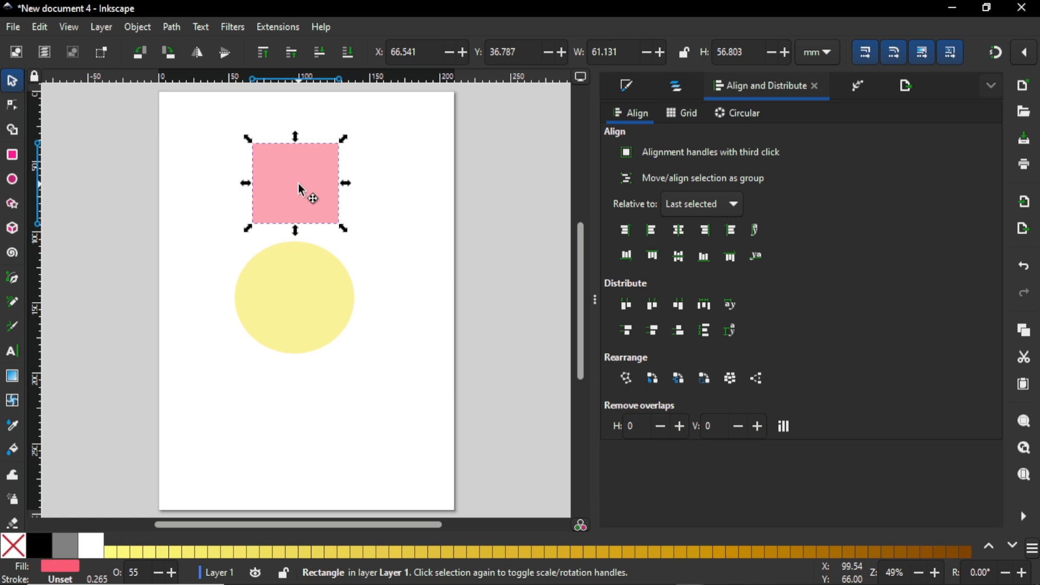
pyautogui.moveTo(302, 191); pyautogui.dragTo(244, 212)
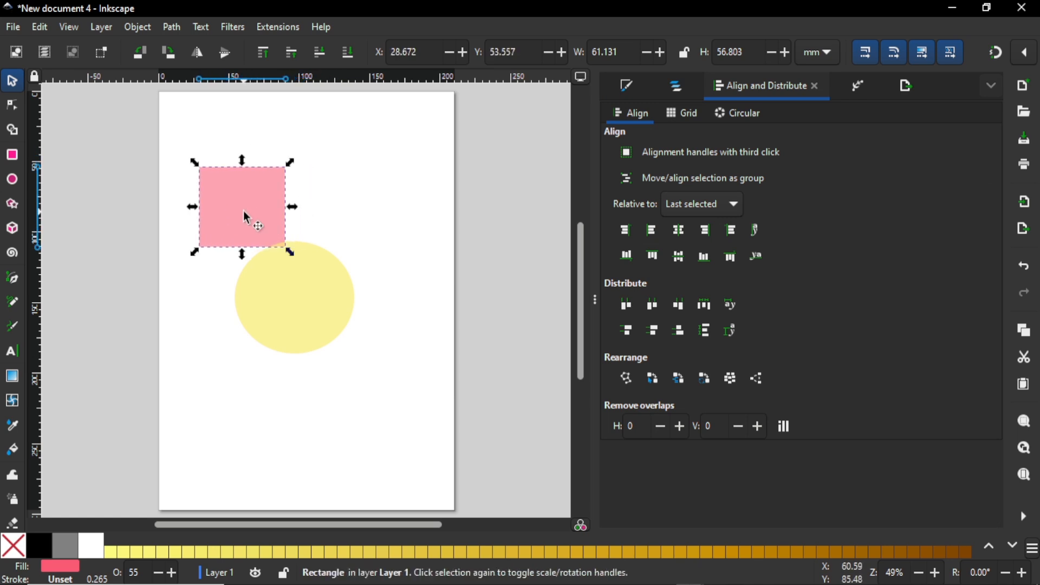
pyautogui.keyDown('shift'); pyautogui.click(313, 324); pyautogui.keyUp('shift')
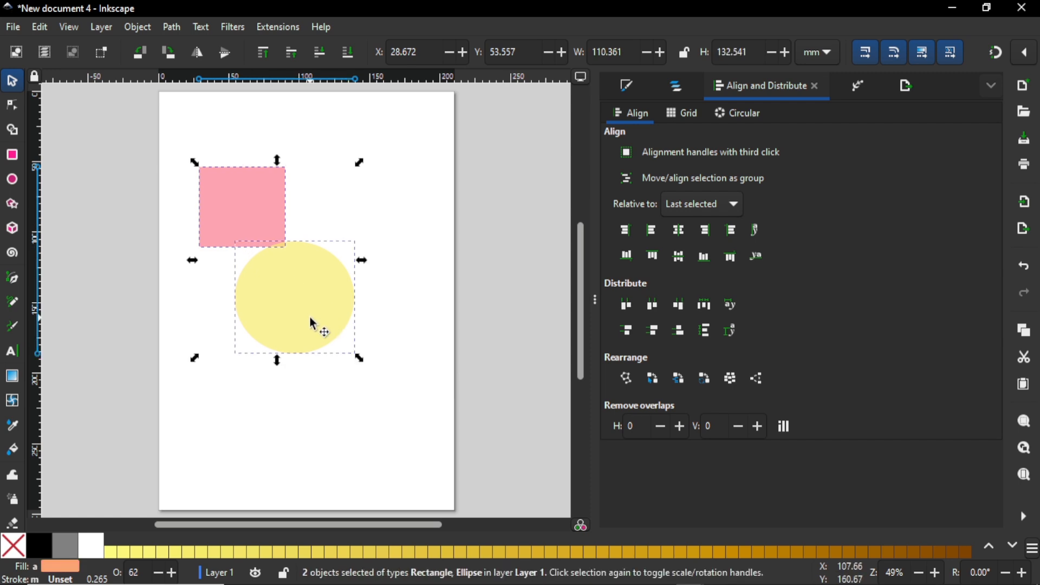
pyautogui.click(680, 233)
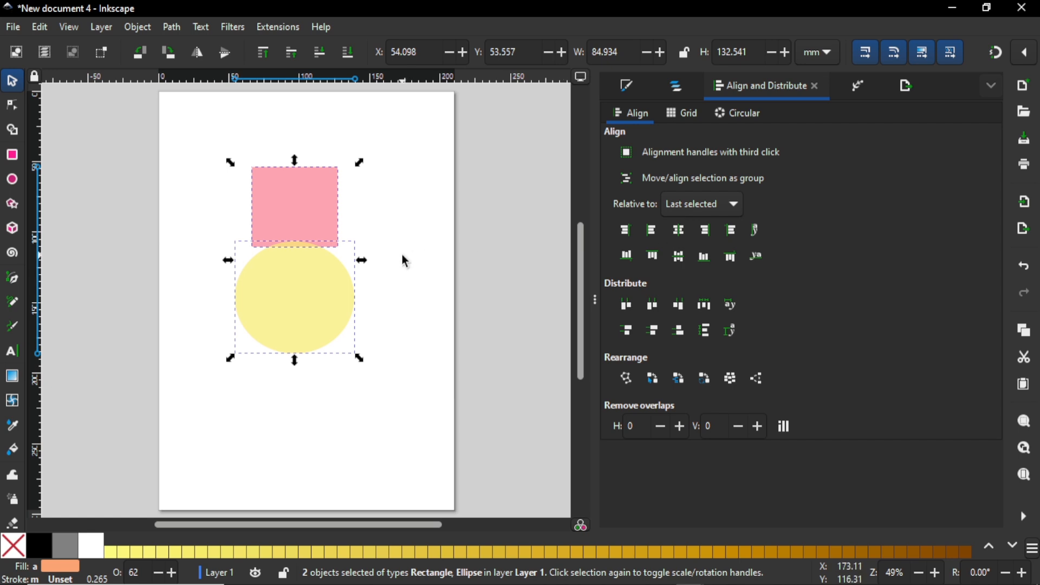
# - Move the rectangle alone to about X 24 mm, Y 53 mm and set the alignment reference to First selected
pyautogui.click(365, 235)
pyautogui.moveTo(313, 209); pyautogui.dragTo(246, 210)
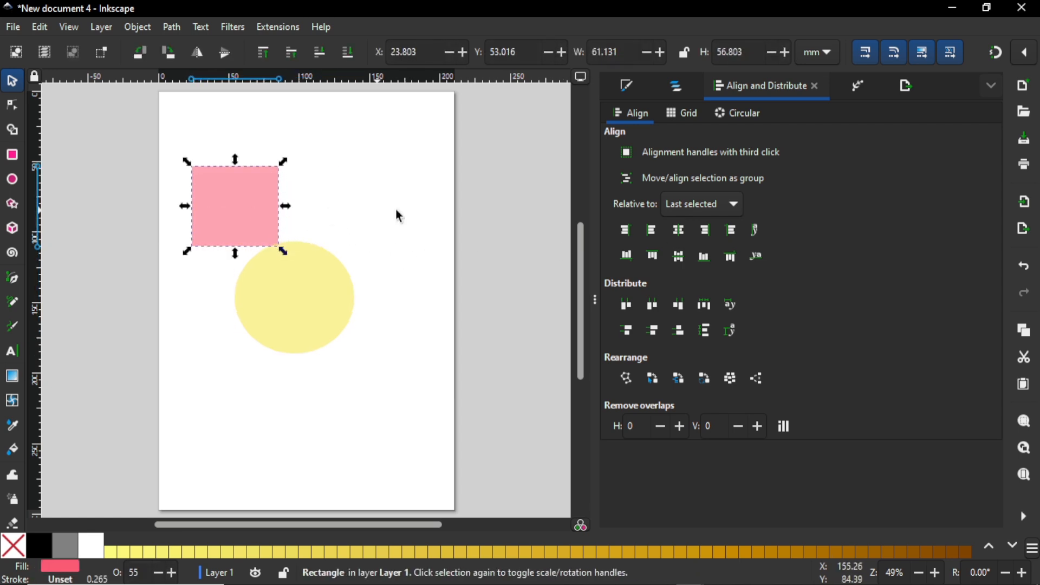
pyautogui.click(698, 202)
pyautogui.click(698, 226)
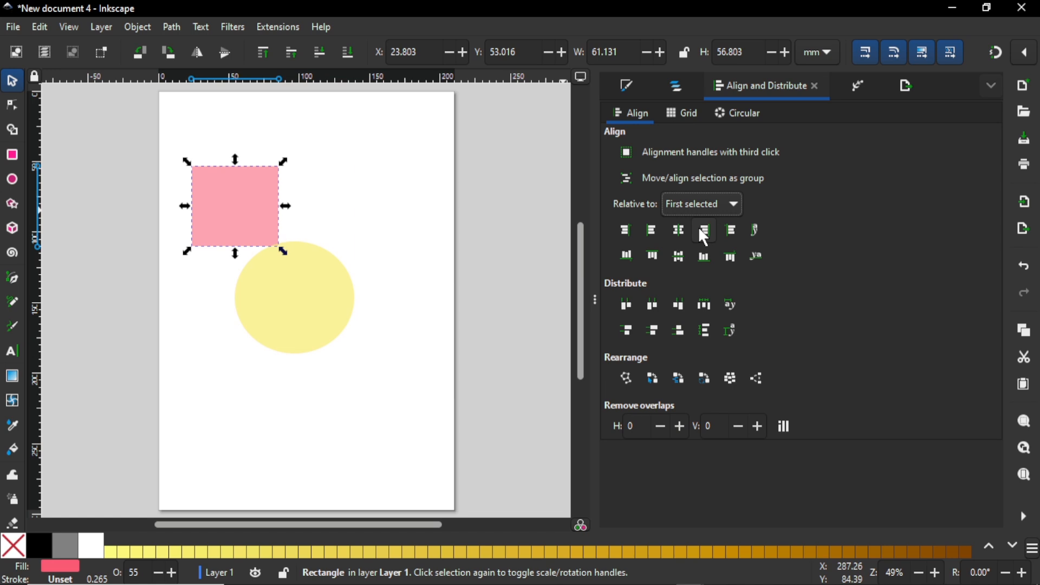
# - Center the ellipse on the pink rectangle's vertical axis, with the rectangle as the first selected object
pyautogui.click(343, 213)
pyautogui.click(220, 209)
pyautogui.keyDown('shift'); pyautogui.click(291, 294); pyautogui.keyUp('shift')
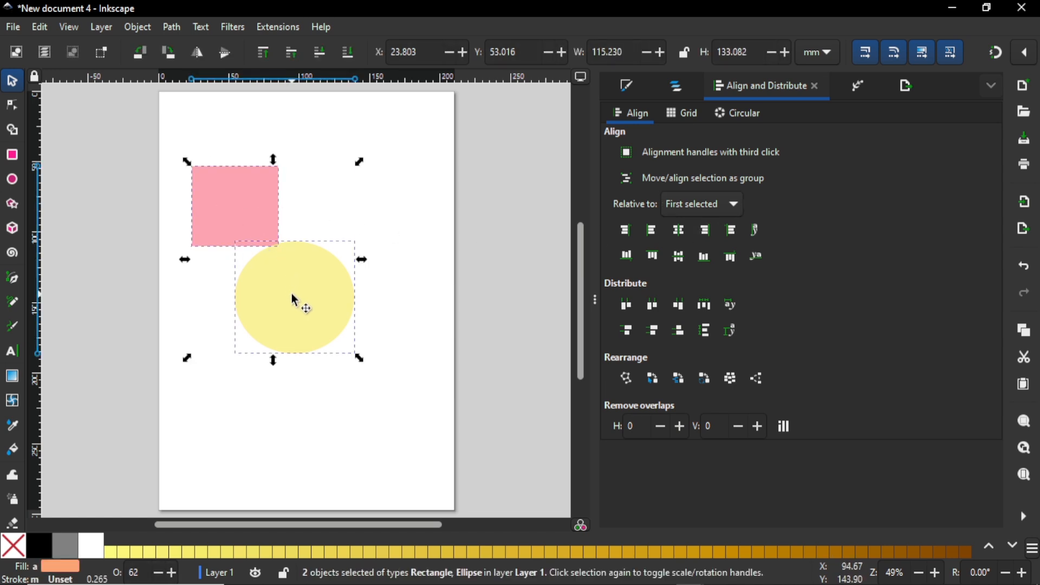
pyautogui.click(679, 231)
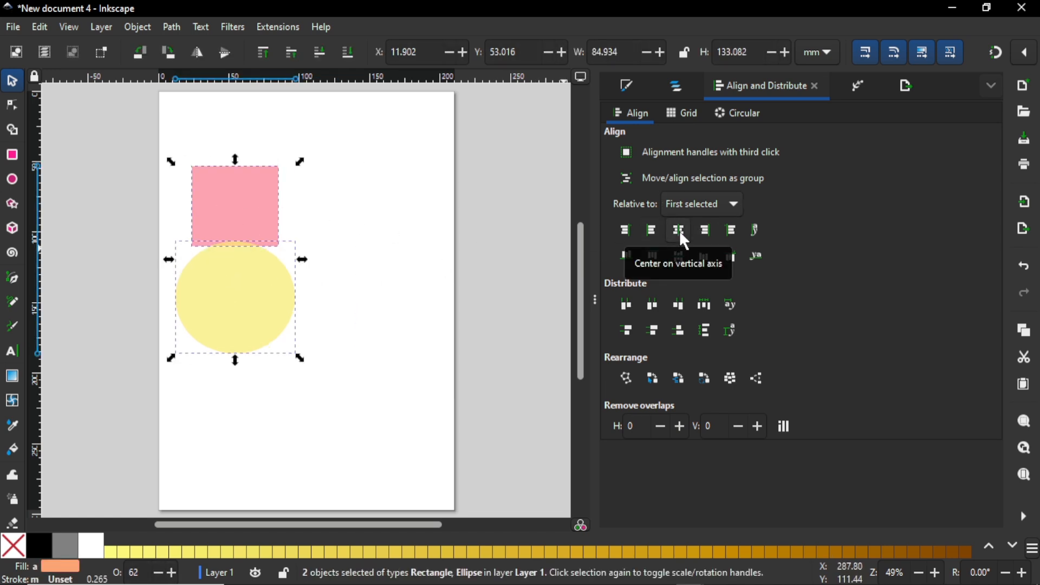
pyautogui.click(372, 234)
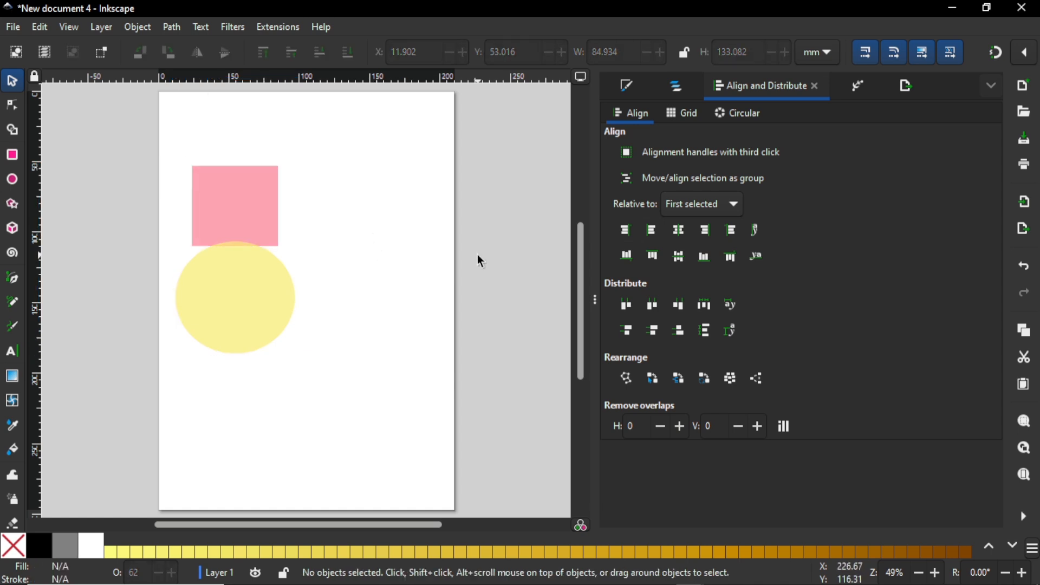
# - Set the alignment reference to Page and center both the rectangle and the ellipse on the page's vertical axis
pyautogui.click(704, 204)
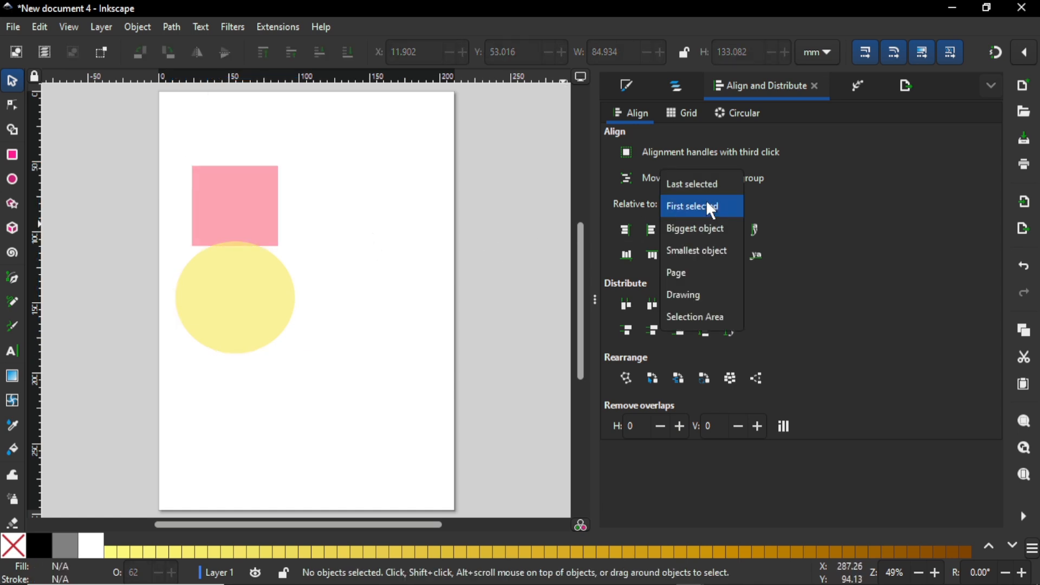
pyautogui.click(711, 272)
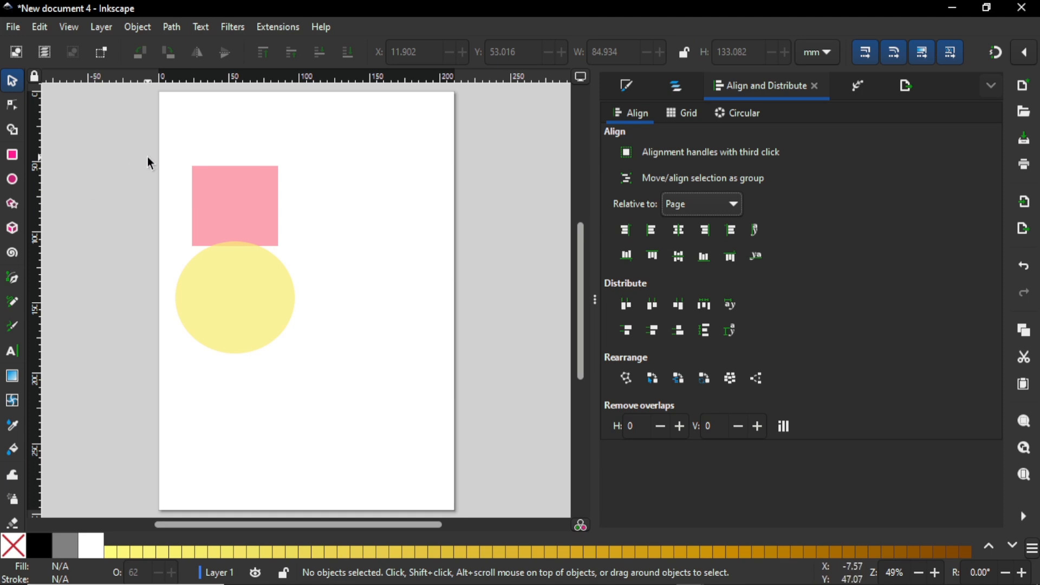
pyautogui.moveTo(148, 157); pyautogui.dragTo(336, 369)
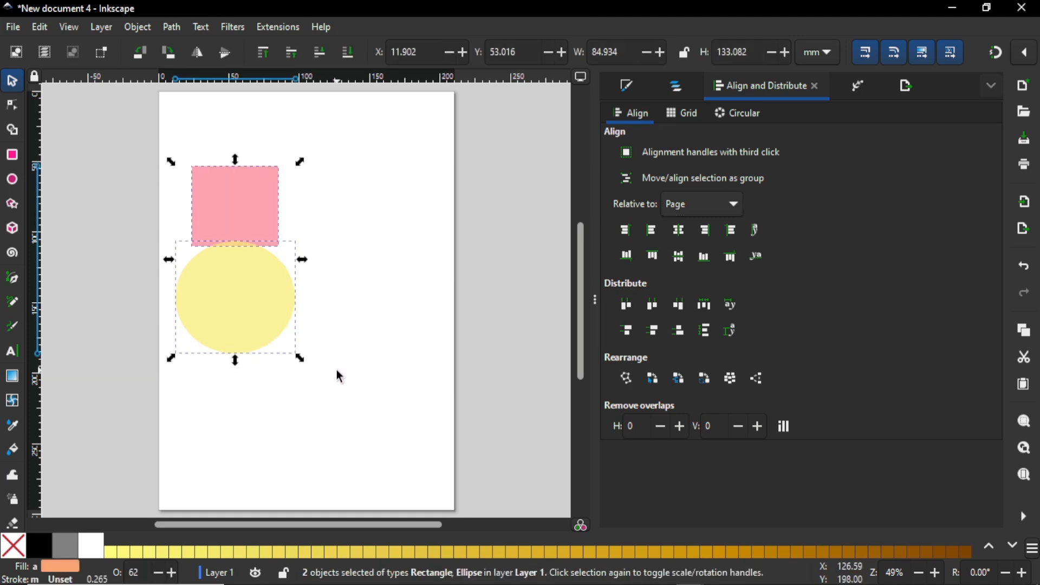
pyautogui.click(679, 234)
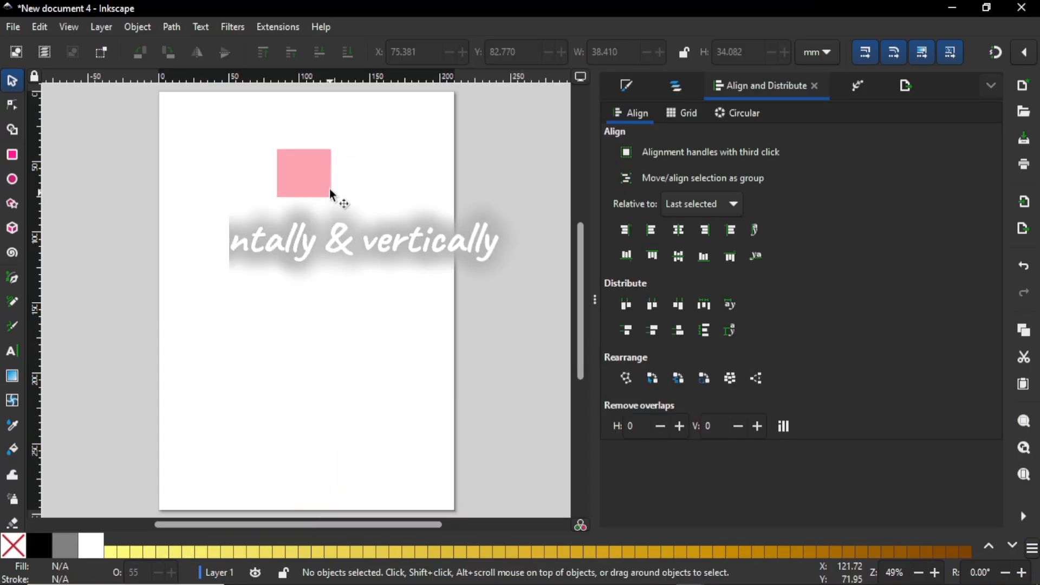
# - Duplicate the small pink rectangle and place the copy just below it at about X 84.7 mm, Y 81.7 mm
pyautogui.click(319, 180)
pyautogui.hotkey('ctrl', 'd')
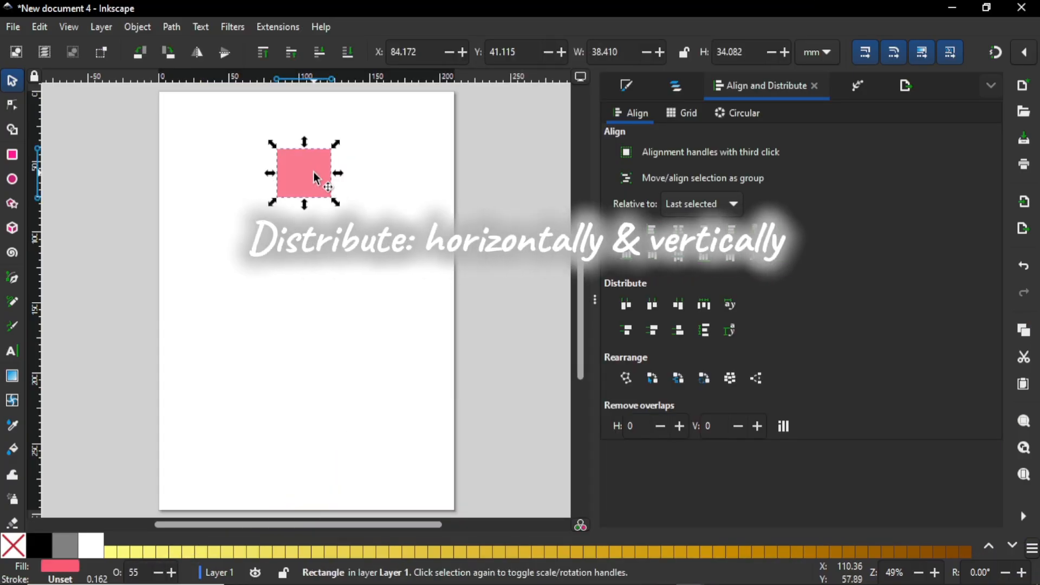
pyautogui.moveTo(320, 181); pyautogui.dragTo(312, 242)
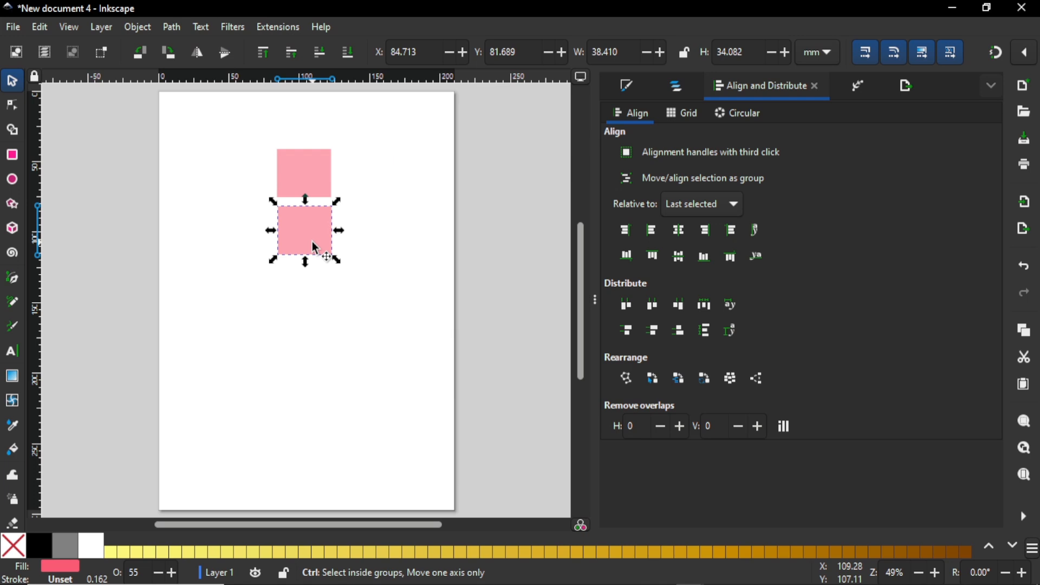
pyautogui.hotkey('ctrl', 'f')
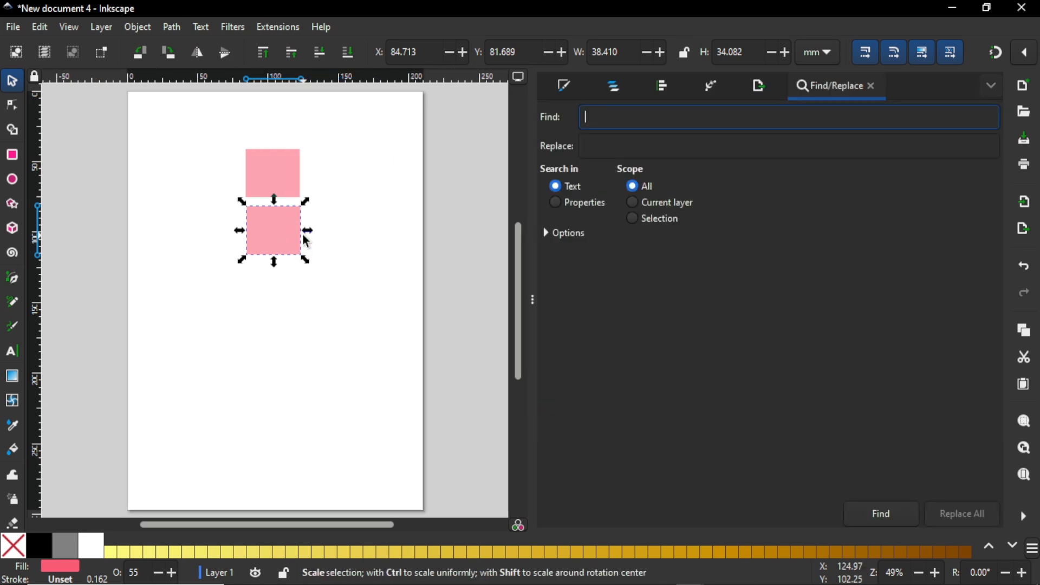
pyautogui.click(873, 87)
pyautogui.moveTo(537, 225); pyautogui.dragTo(659, 235)
pyautogui.click(372, 294)
# - Duplicate the second rectangle into a third and fourth one spaced downward, the fourth at about X 71 mm, Y 172.6 mm
pyautogui.click(330, 237)
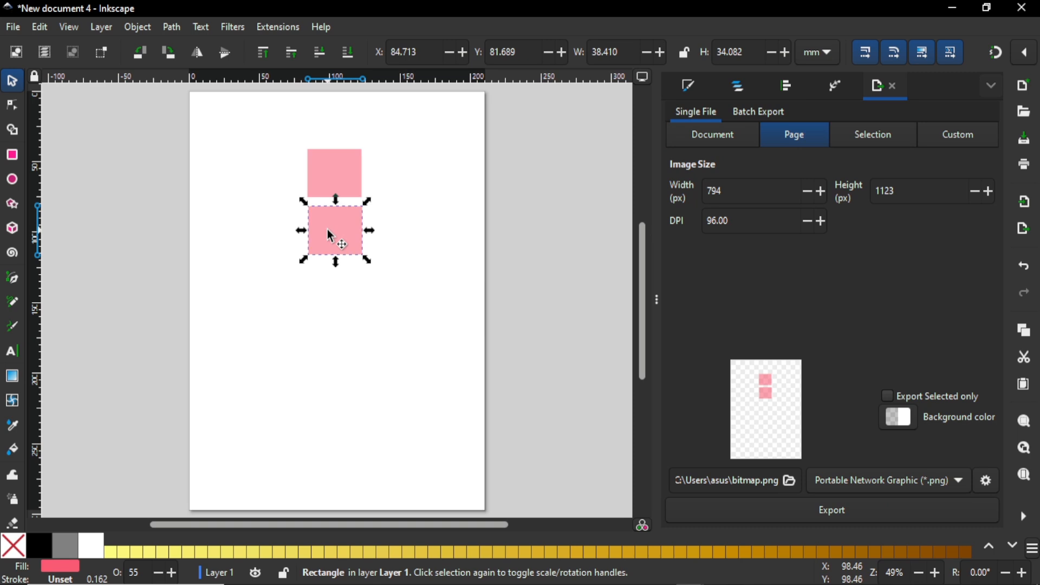
pyautogui.hotkey('ctrl', 'd')
pyautogui.moveTo(330, 237); pyautogui.dragTo(320, 373)
pyautogui.hotkey('ctrl', 'd')
pyautogui.hotkey('ctrl', 'f')
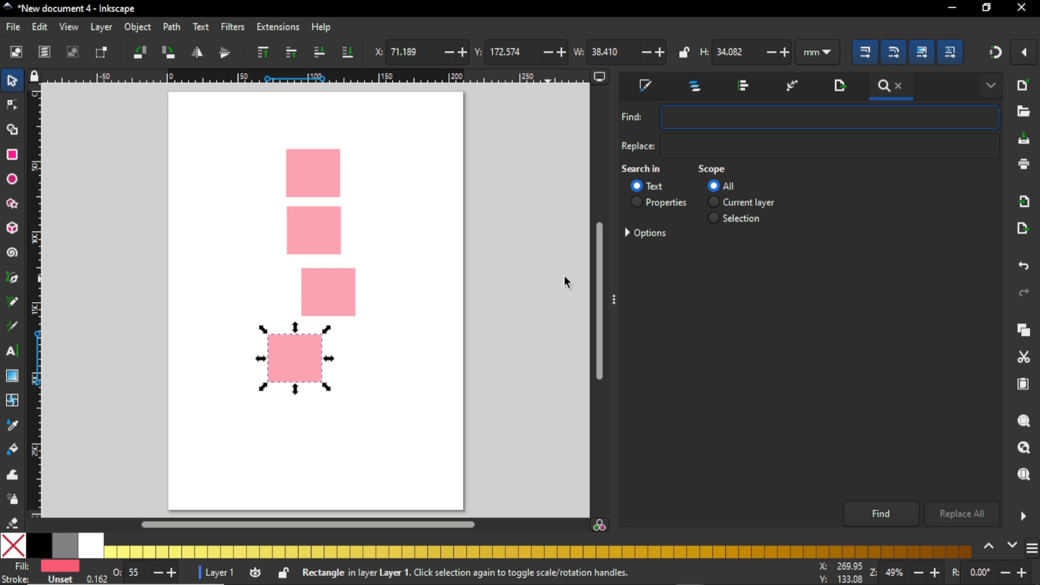
pyautogui.click(899, 86)
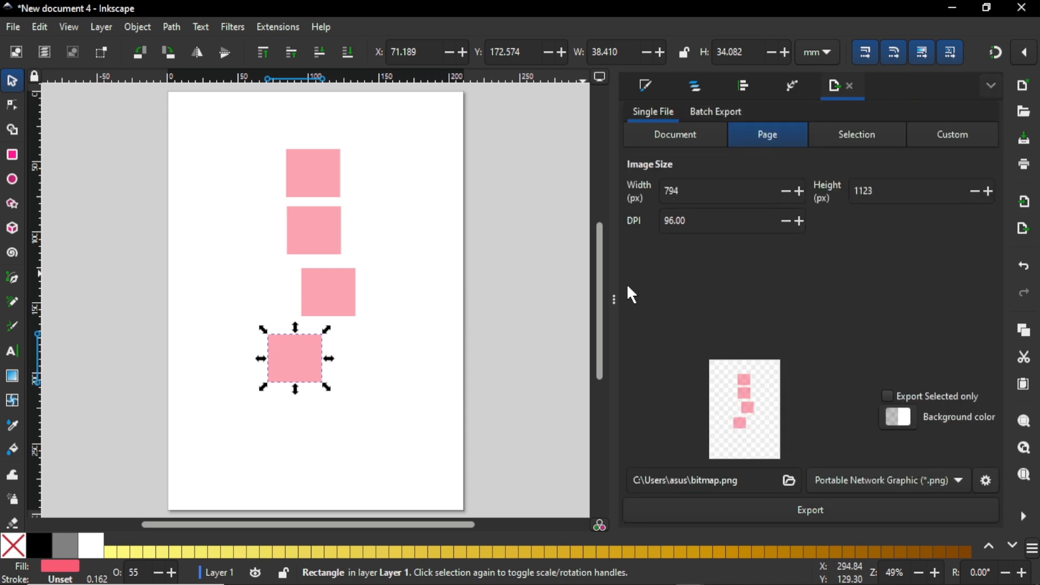
pyautogui.moveTo(632, 295); pyautogui.dragTo(720, 290)
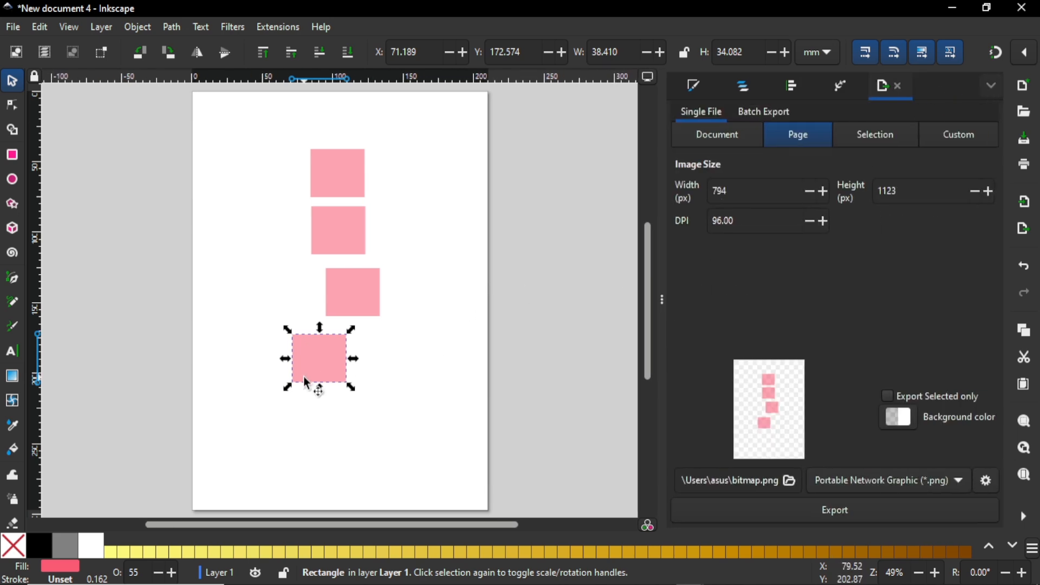
# - Duplicate the fourth rectangle and place the copy near the page bottom at about X 85.8 mm, Y 224.5 mm
pyautogui.hotkey('ctrl', 'd')
pyautogui.moveTo(307, 364); pyautogui.dragTo(330, 437)
pyautogui.click(408, 404)
# - Center all five rectangles on a vertical axis relative to Last selected and distribute them vertically with even gaps
pyautogui.moveTo(266, 123); pyautogui.dragTo(402, 467)
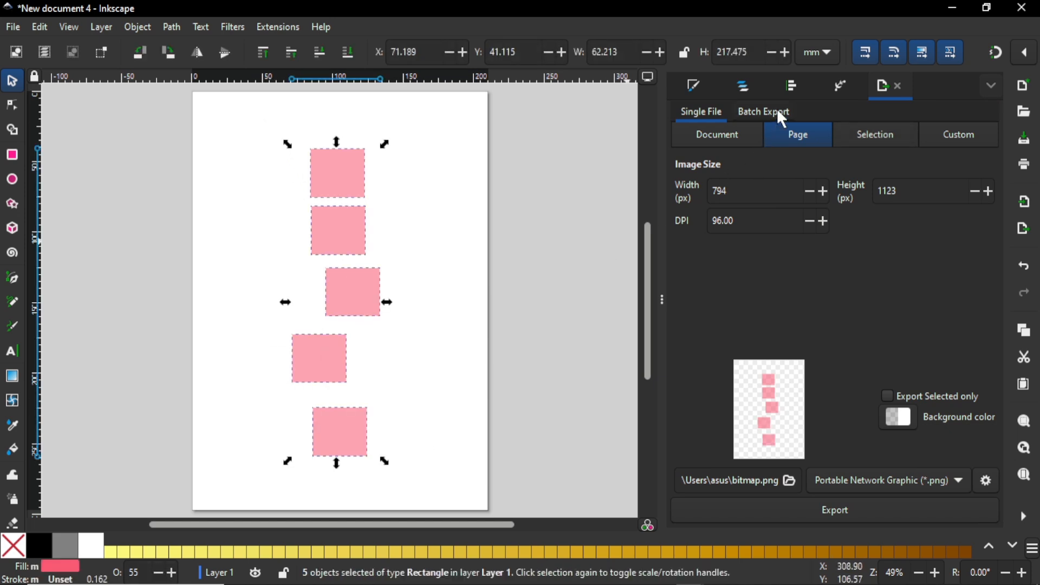
pyautogui.click(792, 86)
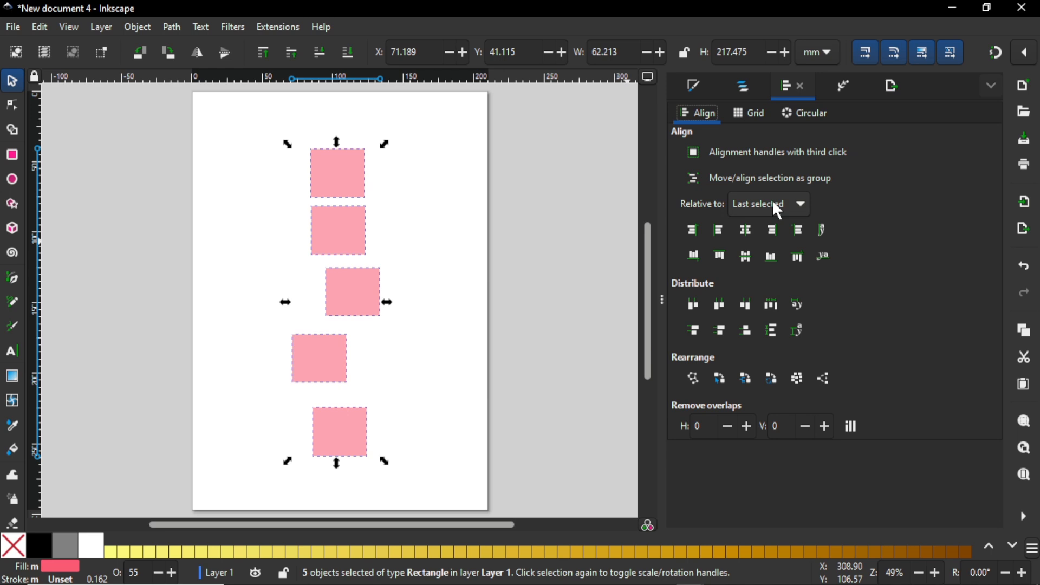
pyautogui.click(749, 232)
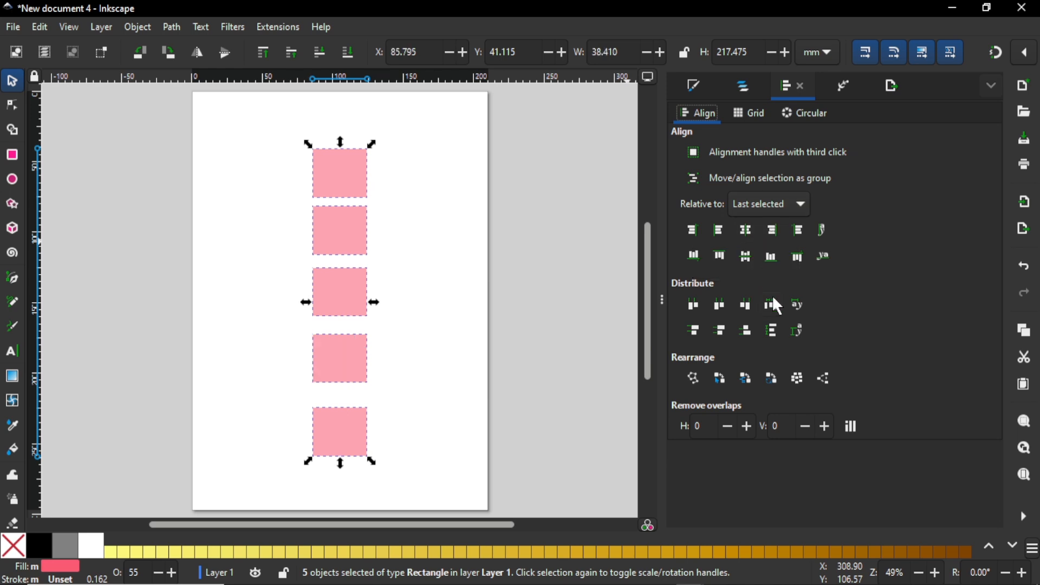
pyautogui.click(772, 330)
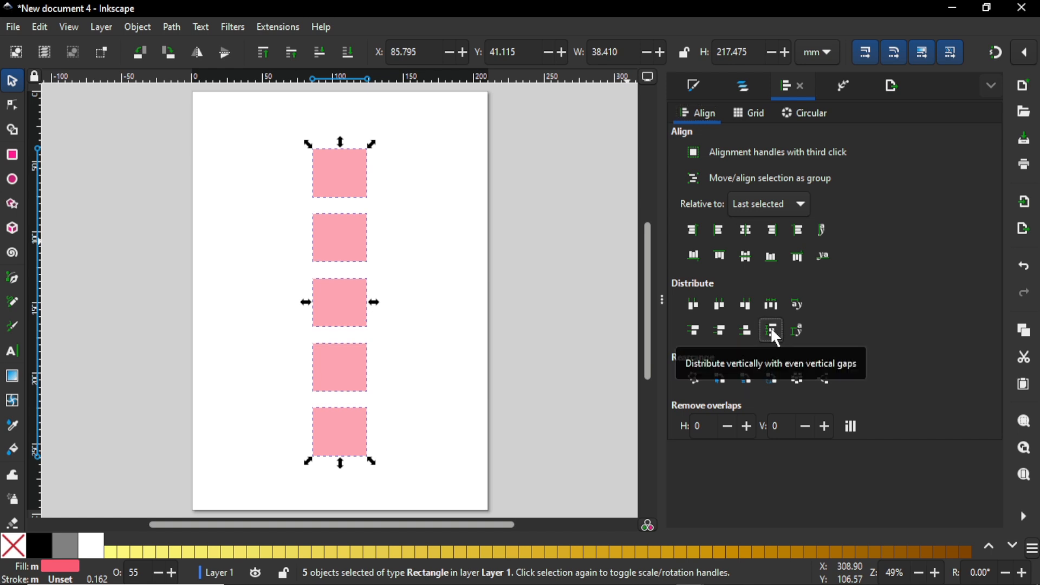
# - Move the topmost and the middle rectangle to the left of the second one to start a rough row
pyautogui.click(422, 280)
pyautogui.click(344, 174)
pyautogui.moveTo(344, 174); pyautogui.dragTo(222, 250)
pyautogui.click(343, 317)
pyautogui.moveTo(343, 316); pyautogui.dragTo(284, 248)
# - Move the two lower rectangles to the row's right end, the last one at about X 175.6 mm, Y 87.1 mm
pyautogui.click(341, 366)
pyautogui.press('r')
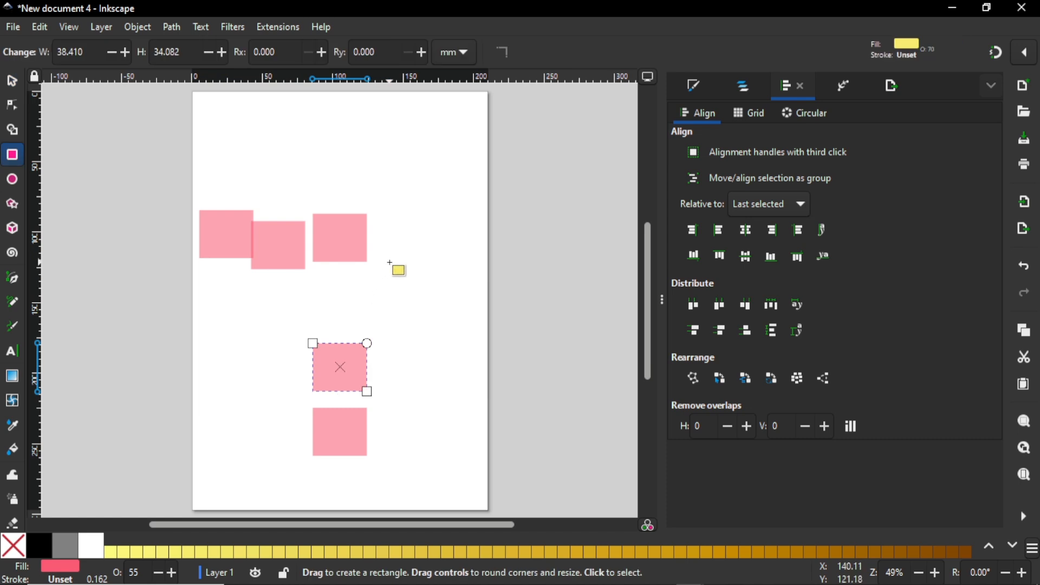
pyautogui.press('s')
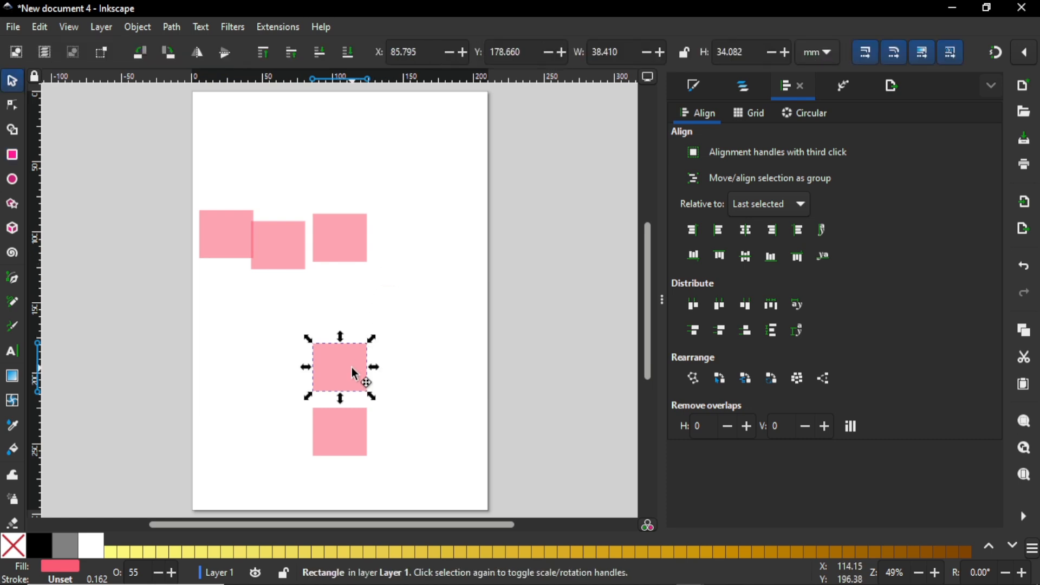
pyautogui.moveTo(352, 368); pyautogui.dragTo(413, 258)
pyautogui.click(334, 440)
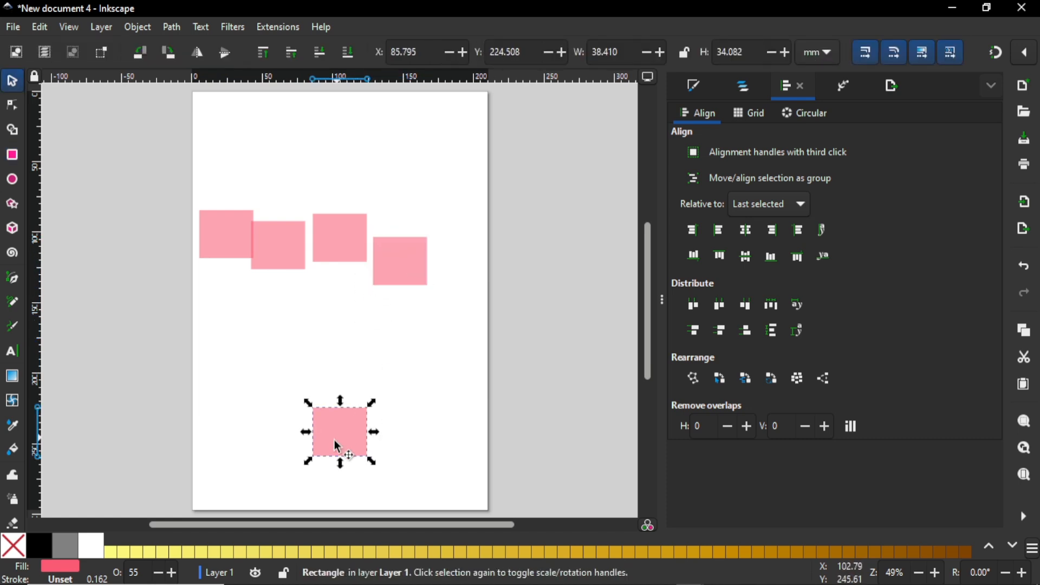
pyautogui.moveTo(356, 414); pyautogui.dragTo(466, 246)
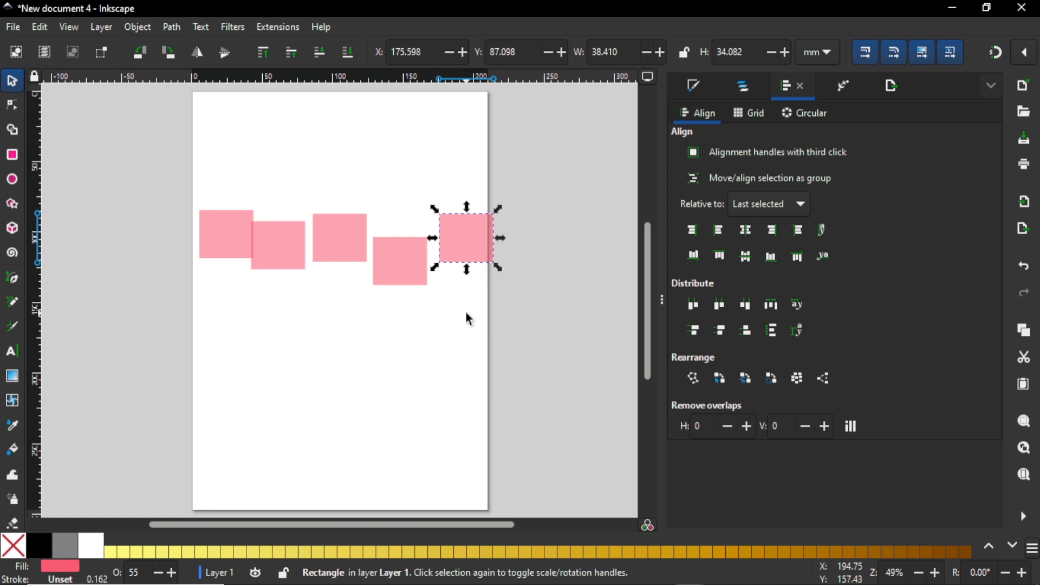
# - Center the five rectangles on a horizontal axis relative to Last selected and distribute them horizontally with even gaps
pyautogui.click(387, 315)
pyautogui.moveTo(179, 171); pyautogui.dragTo(507, 306)
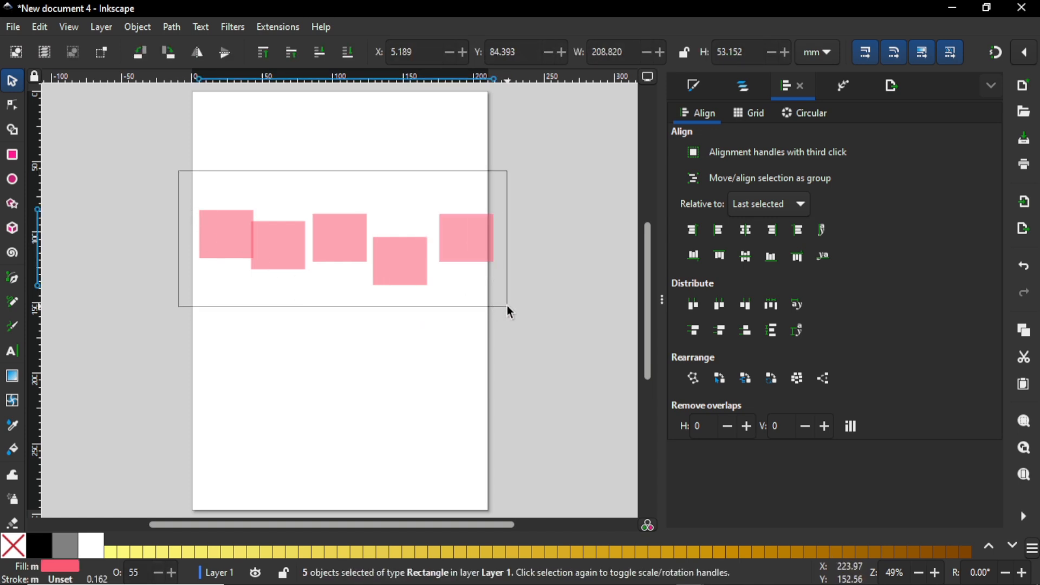
pyautogui.click(745, 254)
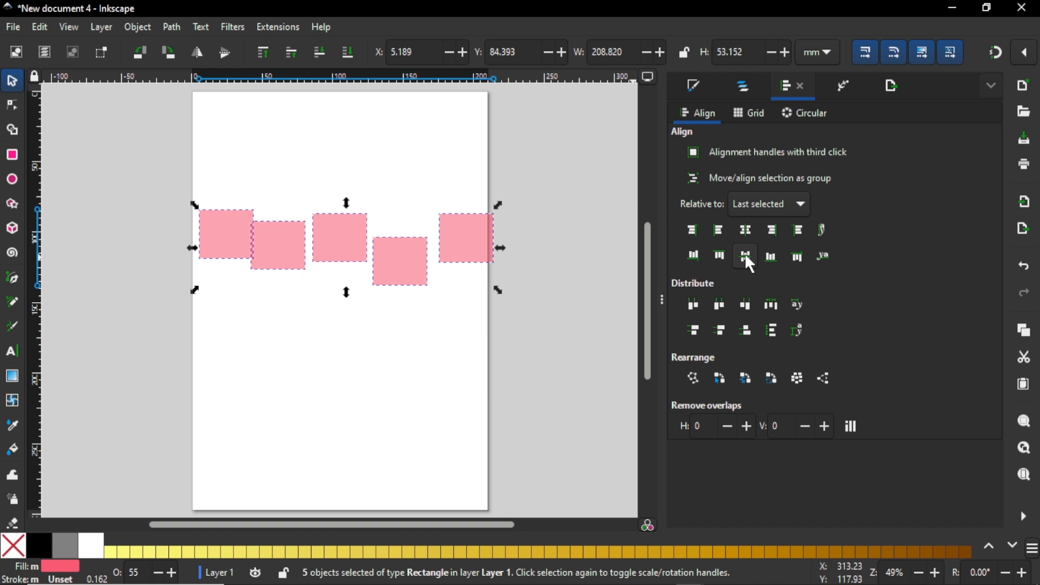
pyautogui.click(771, 308)
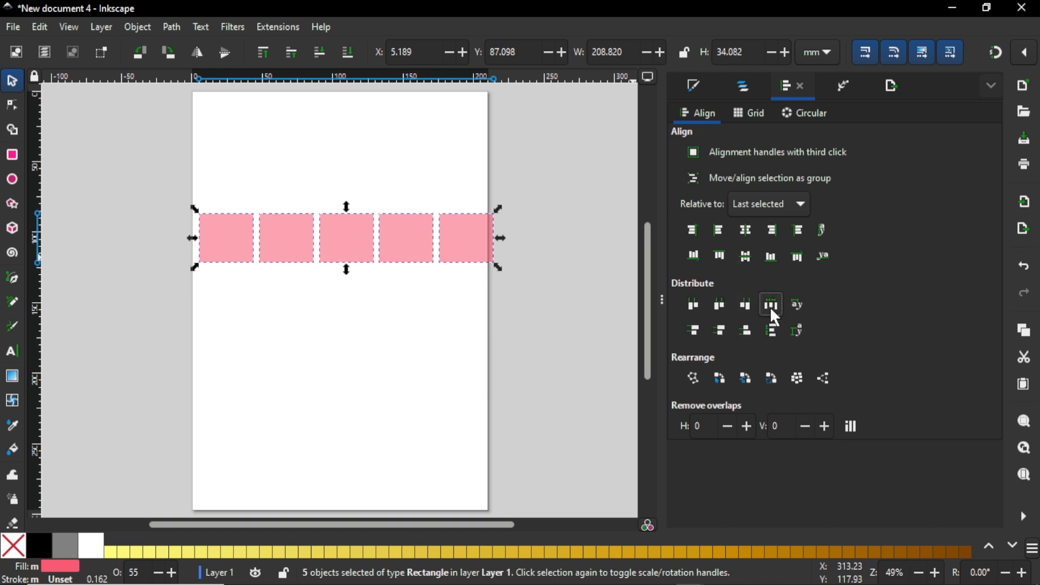
pyautogui.click(528, 310)
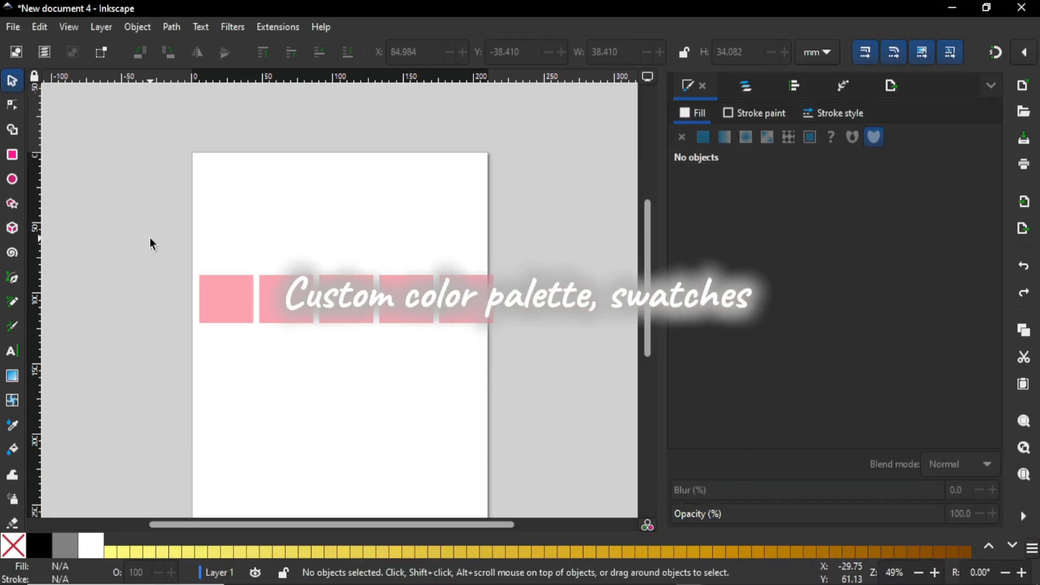
# - Move the row of five rectangles above the page to about X 0.9 mm, Y -38.4 mm and set its opacity to 100%
pyautogui.moveTo(159, 239); pyautogui.dragTo(508, 362)
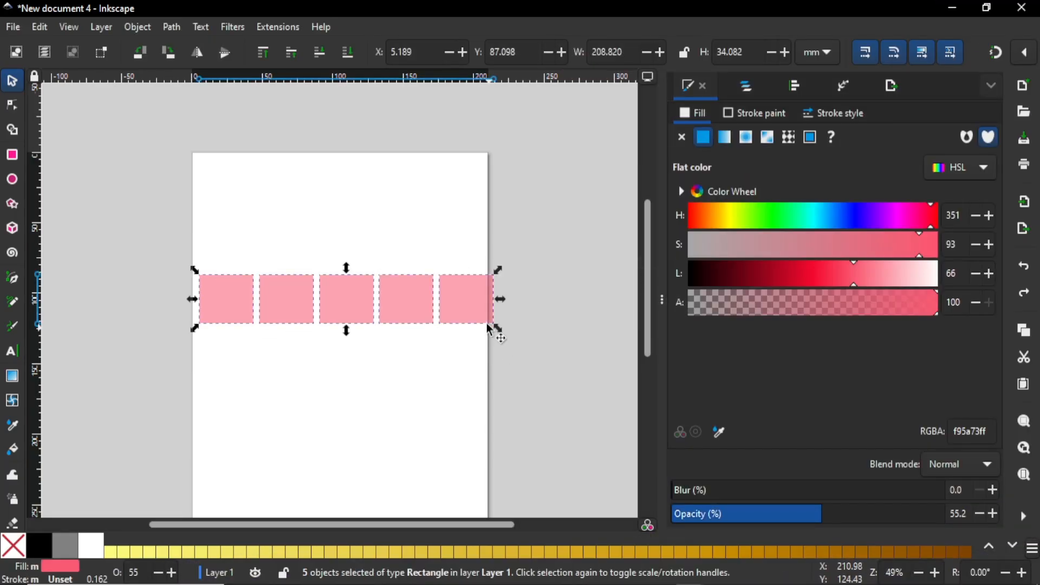
pyautogui.moveTo(478, 318); pyautogui.dragTo(466, 131)
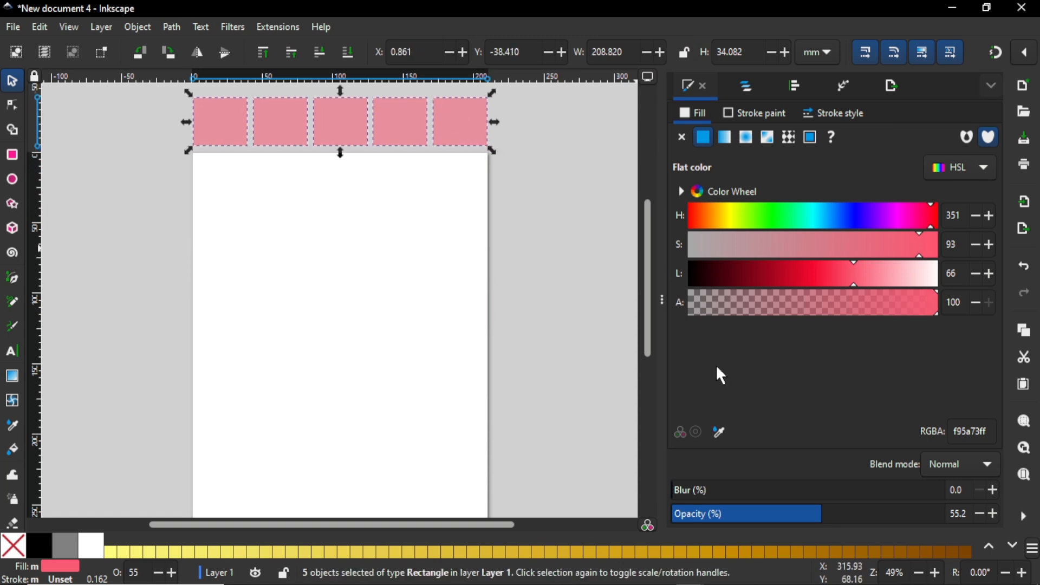
pyautogui.moveTo(852, 515); pyautogui.dragTo(948, 516)
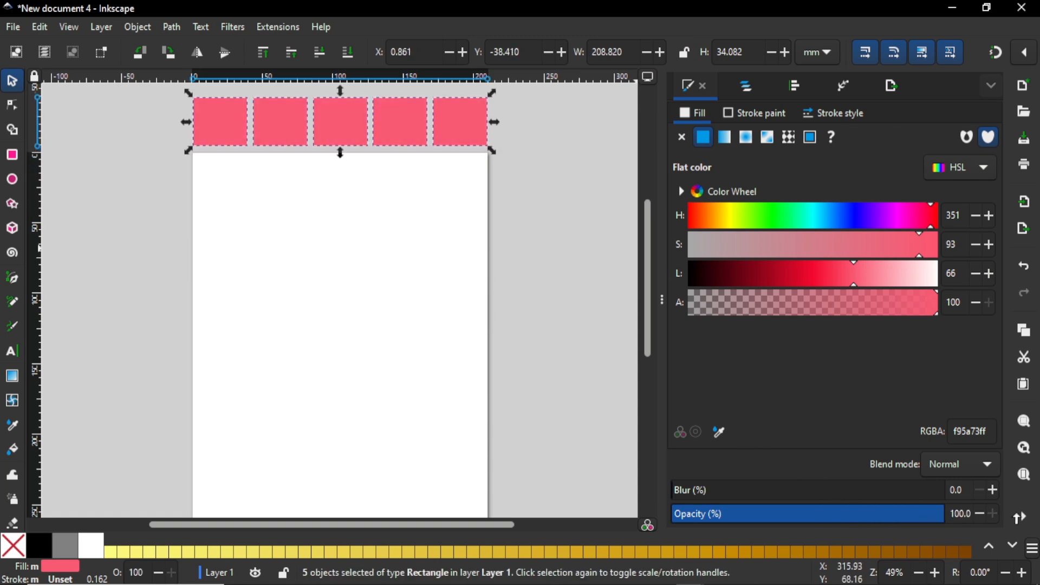
pyautogui.click(162, 135)
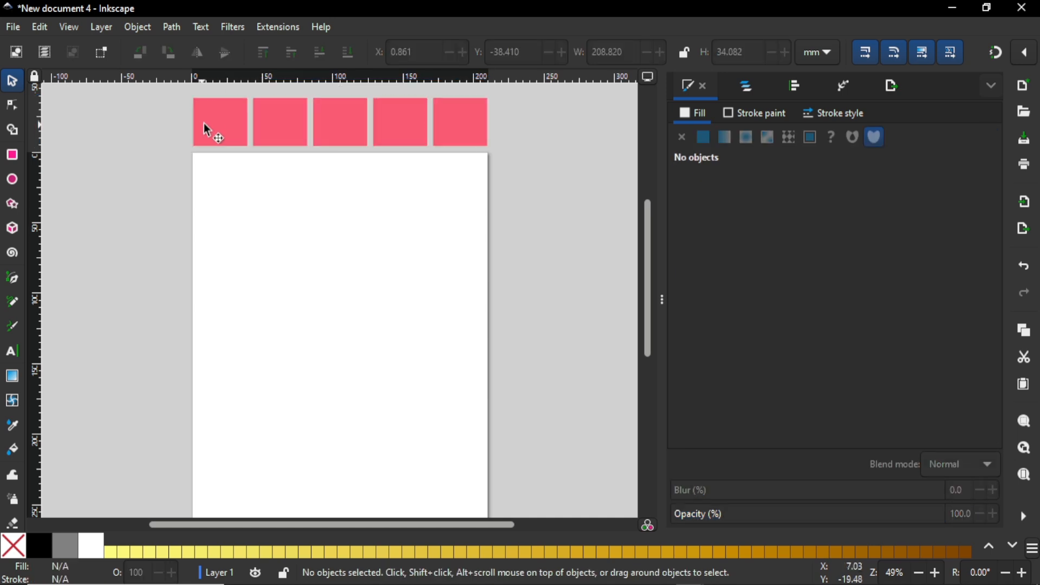
# - Recolor the first rectangle of the row light orange with hue 32 and lightness 78
pyautogui.click(214, 129)
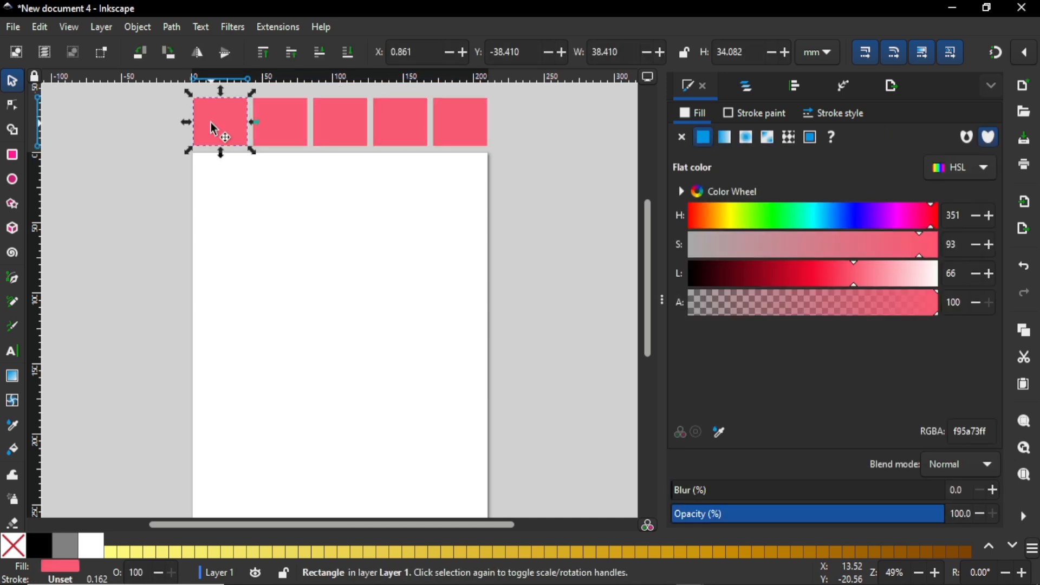
pyautogui.click(709, 219)
pyautogui.moveTo(873, 282); pyautogui.dragTo(885, 286)
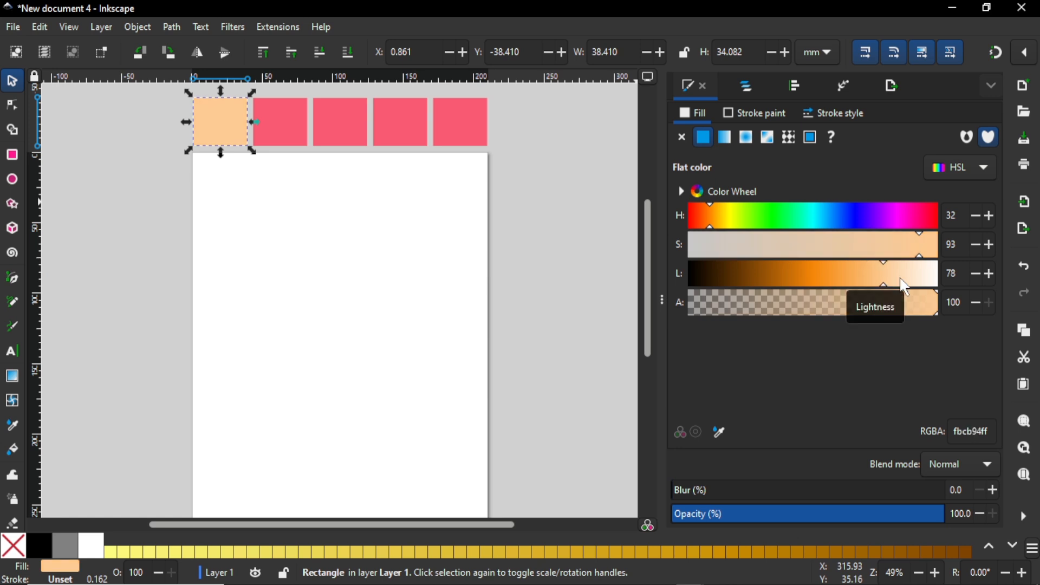
# - Recolor the second rectangle of the row light yellow with hue 57 and lightness 77
pyautogui.click(296, 130)
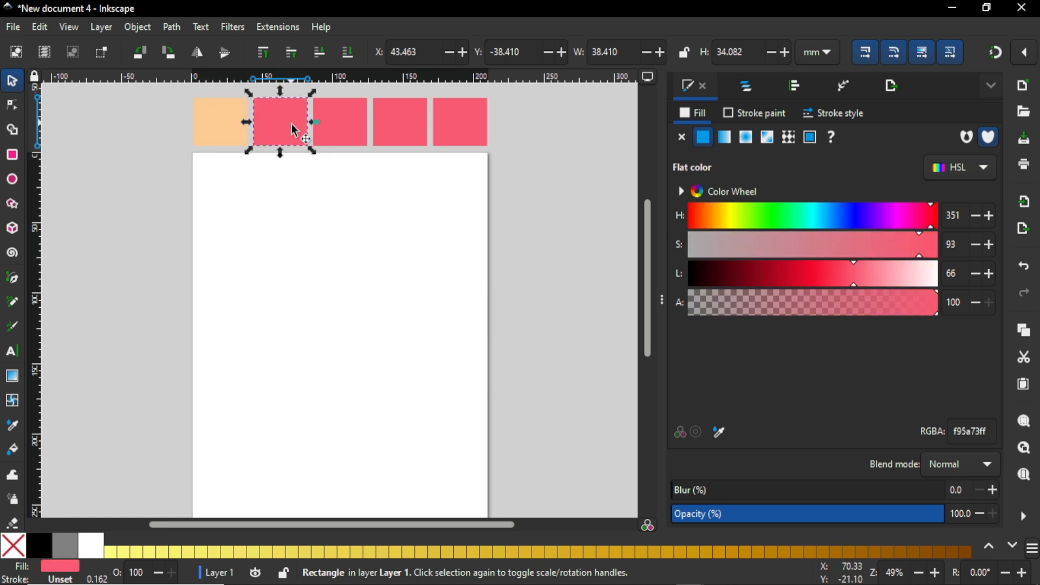
pyautogui.click(729, 220)
pyautogui.click(876, 276)
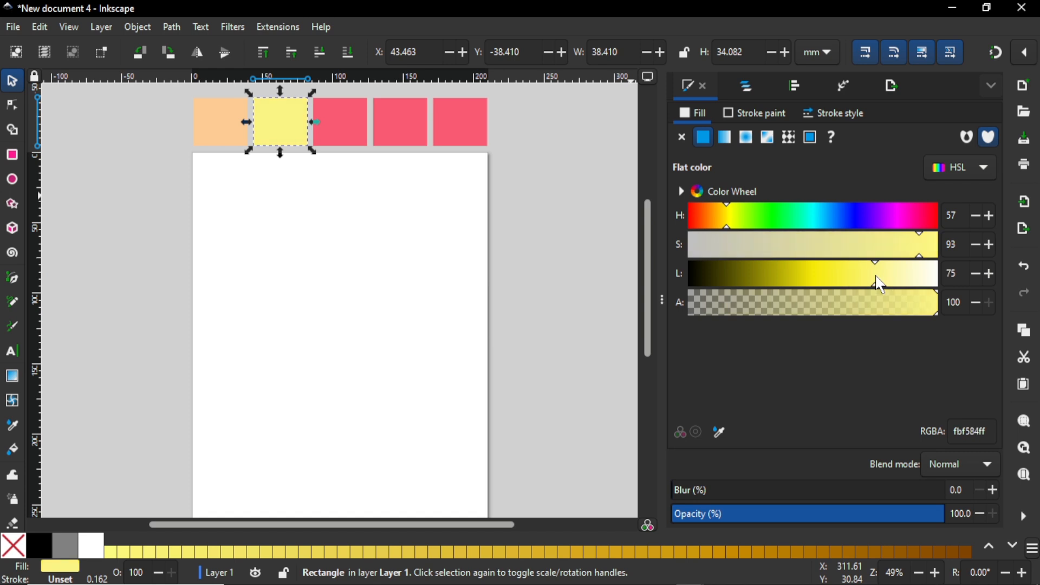
pyautogui.click(881, 281)
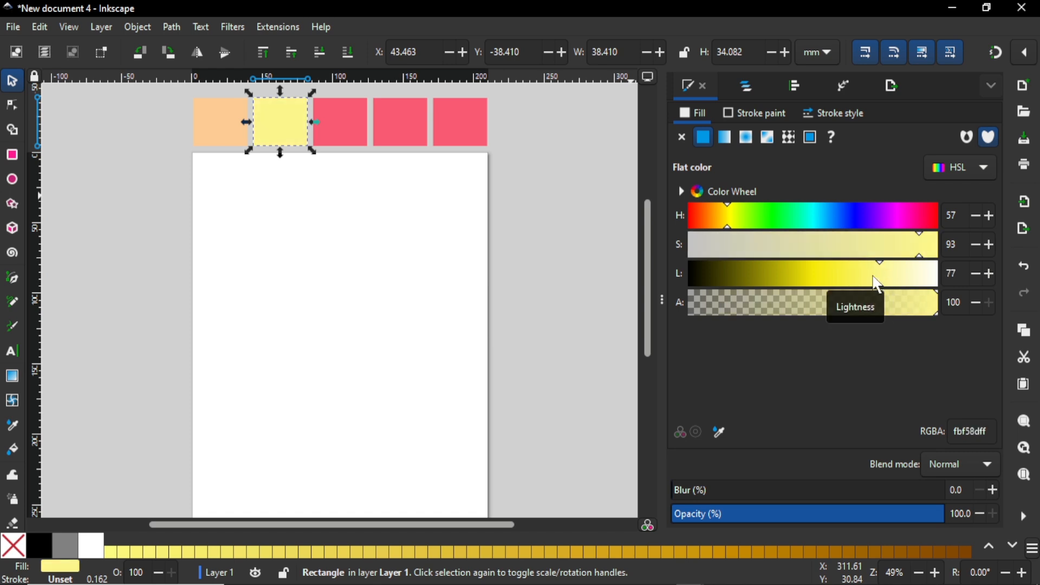
# - Recolor the third rectangle of the row light pink with saturation 79 and lightness 89
pyautogui.click(365, 123)
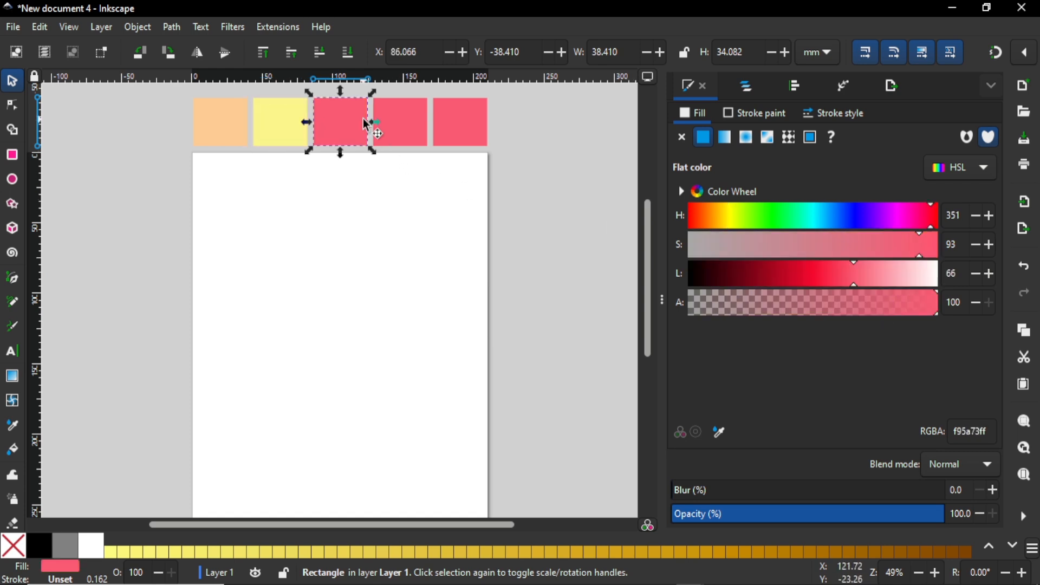
pyautogui.click(883, 281)
pyautogui.click(903, 281)
pyautogui.click(905, 255)
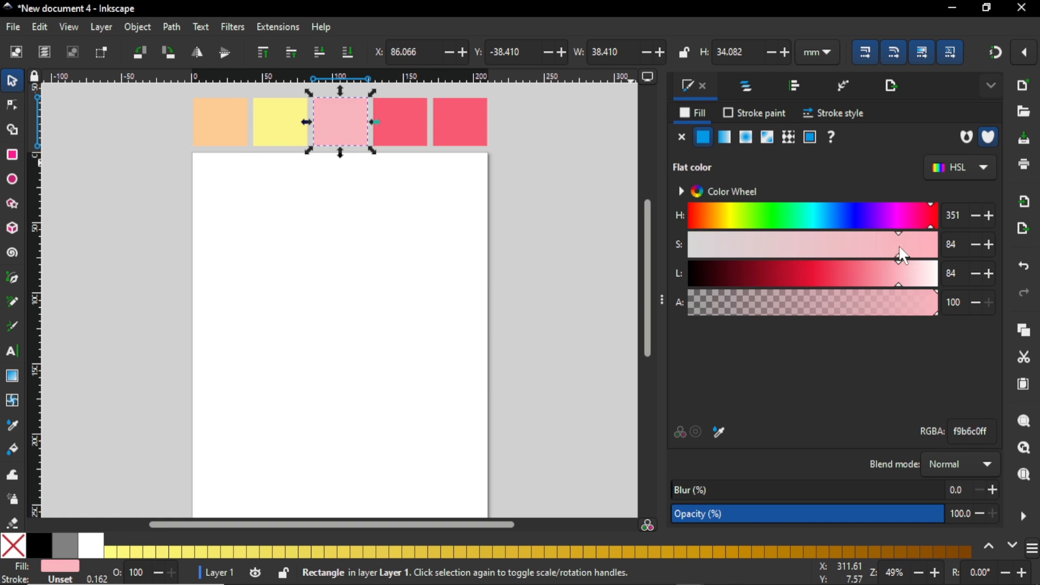
pyautogui.click(886, 256)
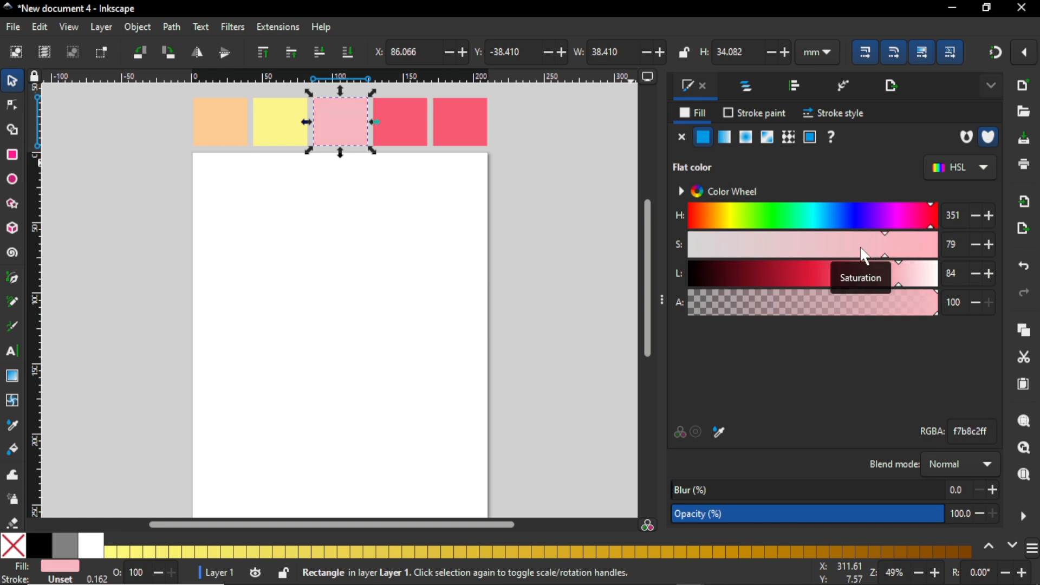
pyautogui.click(911, 277)
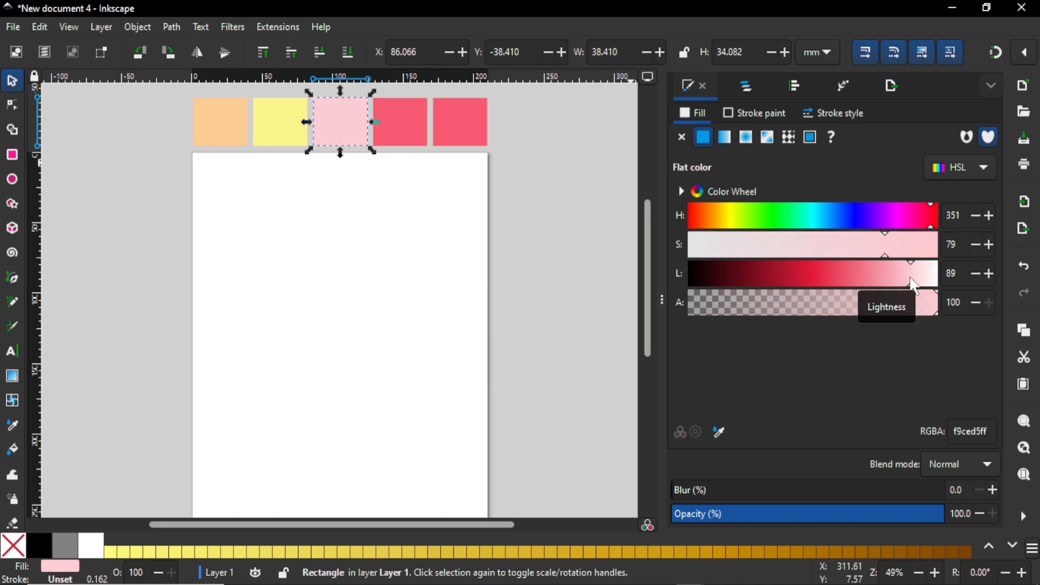
# - Recolor the fourth rectangle of the row light green with hue 109, saturation 86 and lightness 87
pyautogui.click(417, 131)
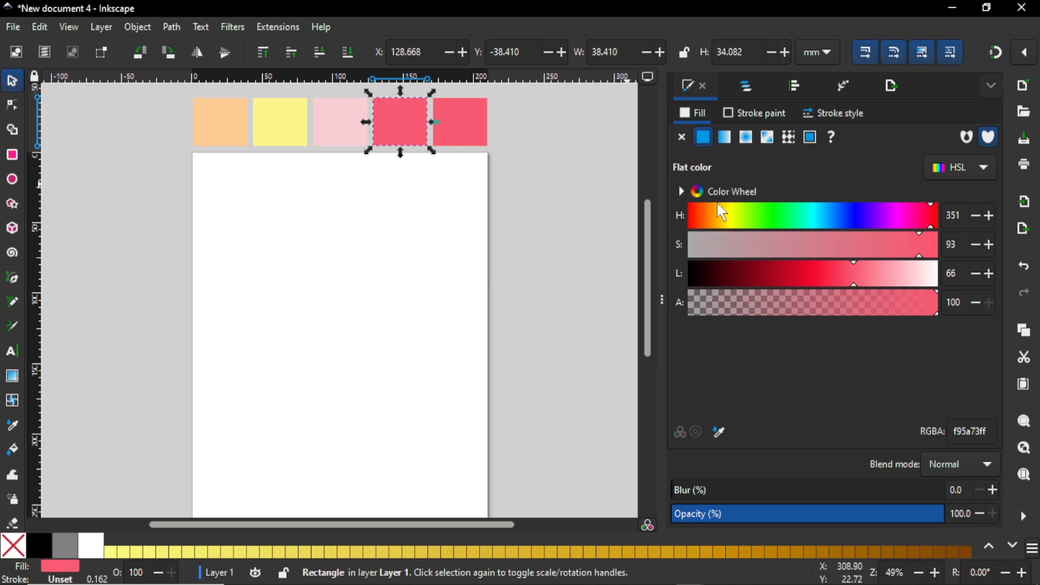
pyautogui.click(766, 226)
pyautogui.click(889, 277)
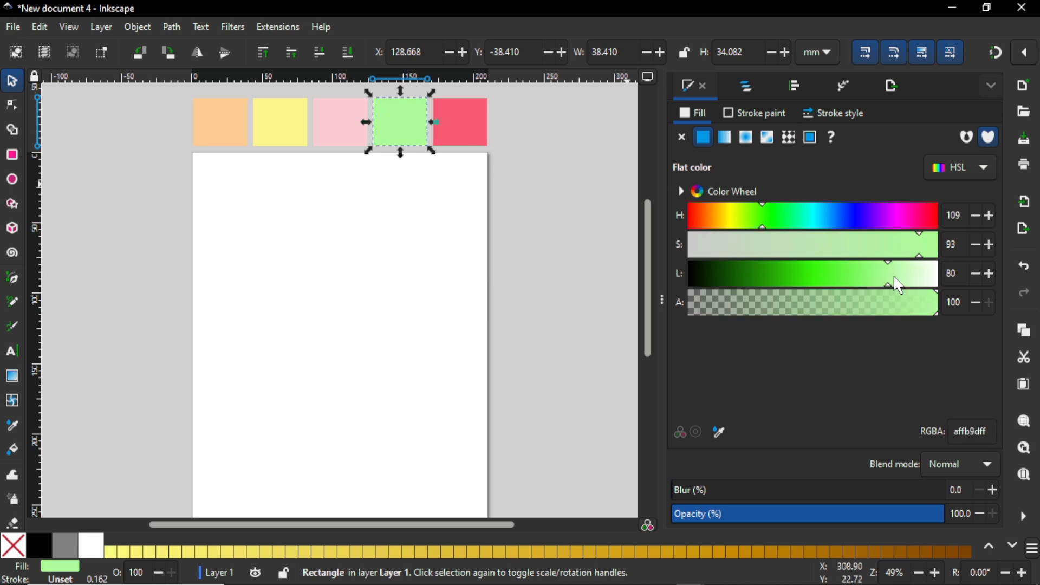
pyautogui.click(910, 286)
pyautogui.click(902, 248)
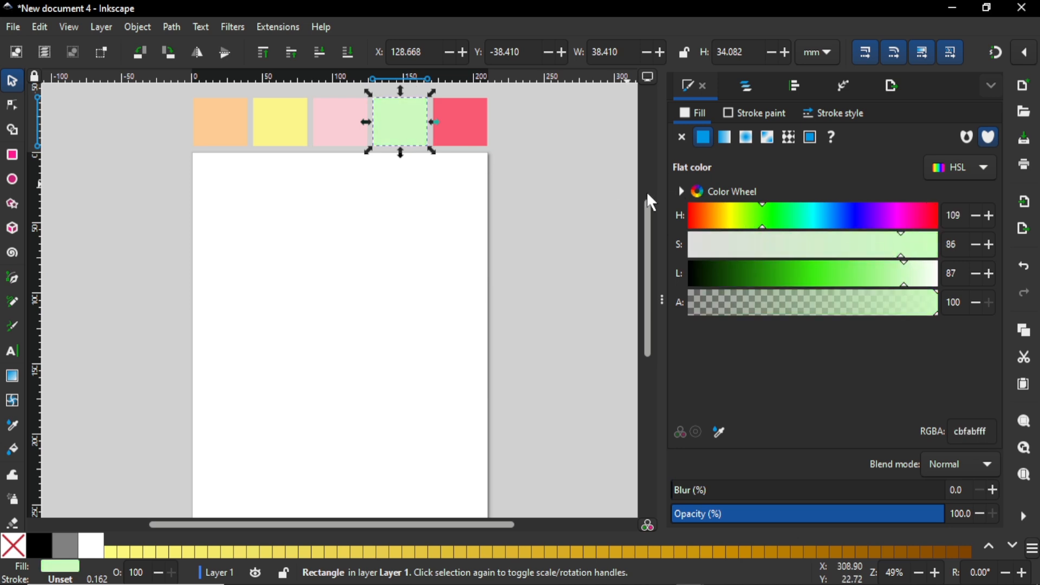
# - Recolor the fifth rectangle of the row very light cyan (#DBFCFD) with hue 182 and saturation 91, and deselect it
pyautogui.click(472, 135)
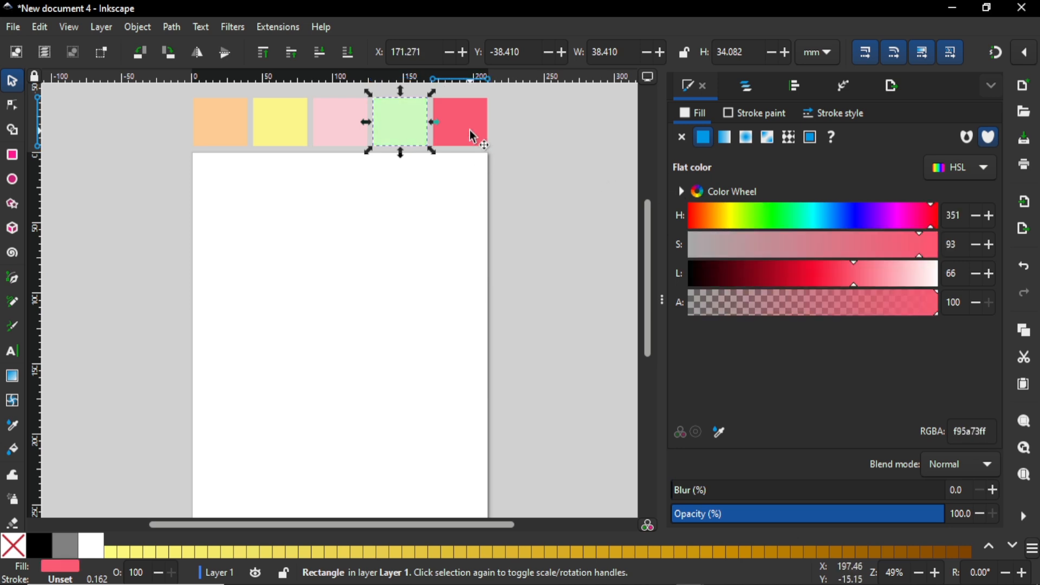
pyautogui.click(816, 223)
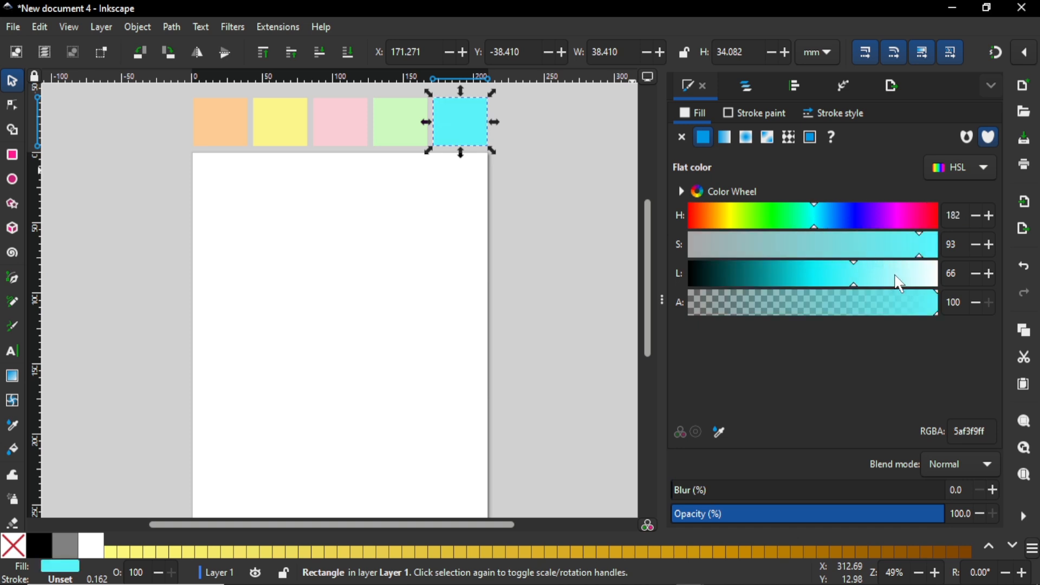
pyautogui.click(901, 282)
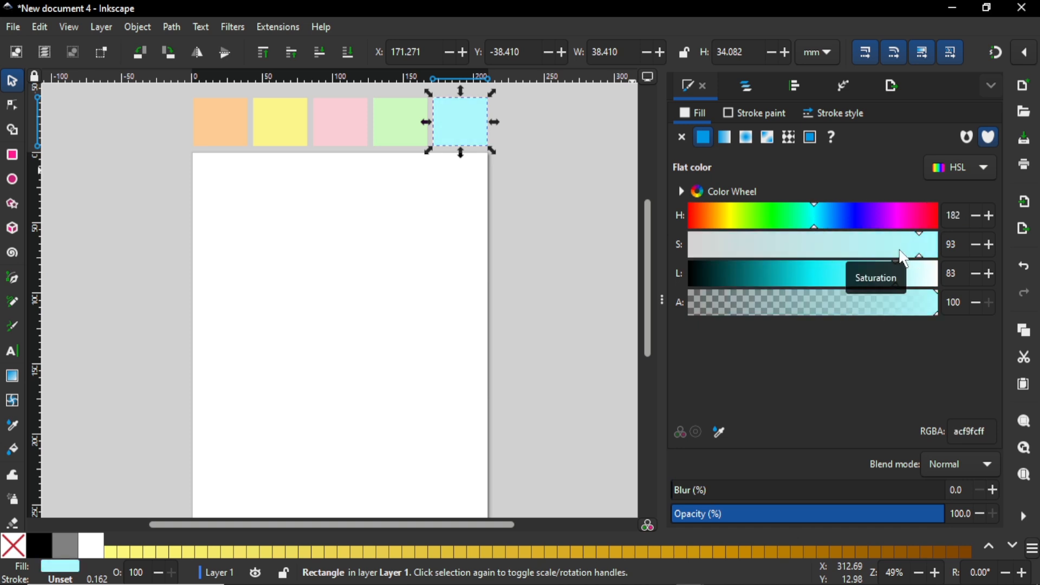
pyautogui.click(900, 250)
pyautogui.click(914, 278)
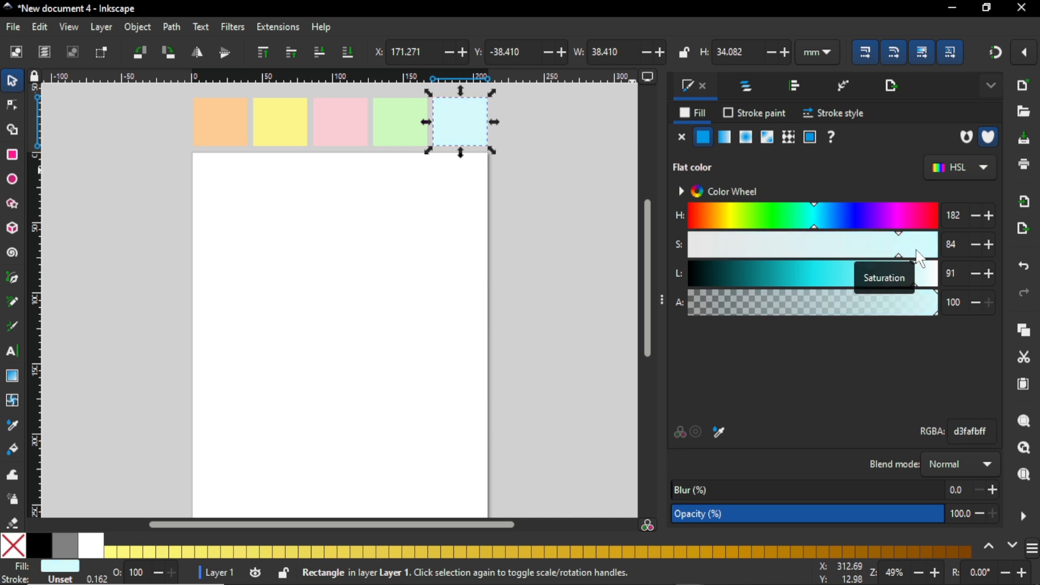
pyautogui.click(915, 253)
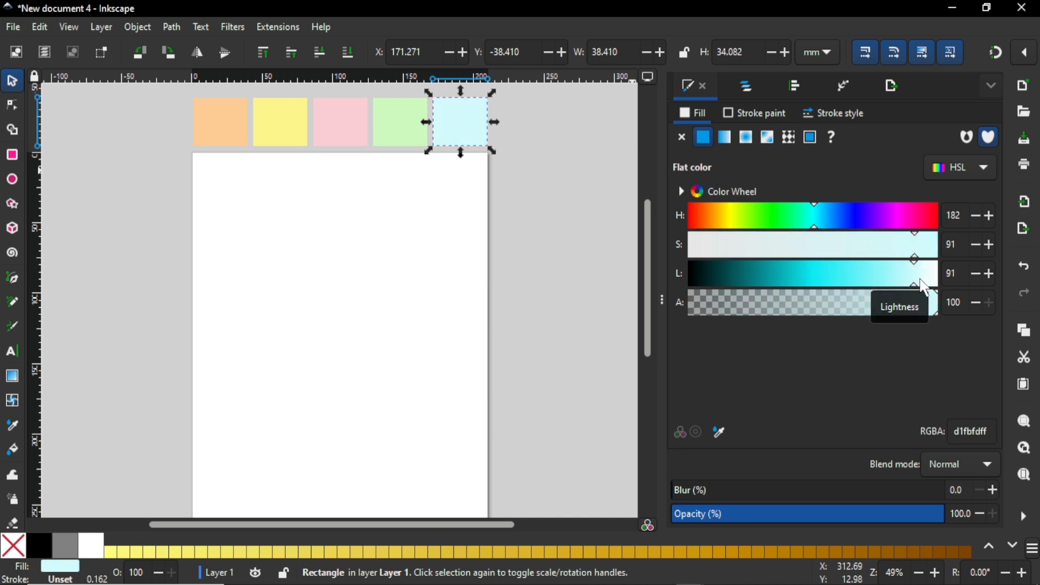
pyautogui.click(920, 277)
pyautogui.click(578, 239)
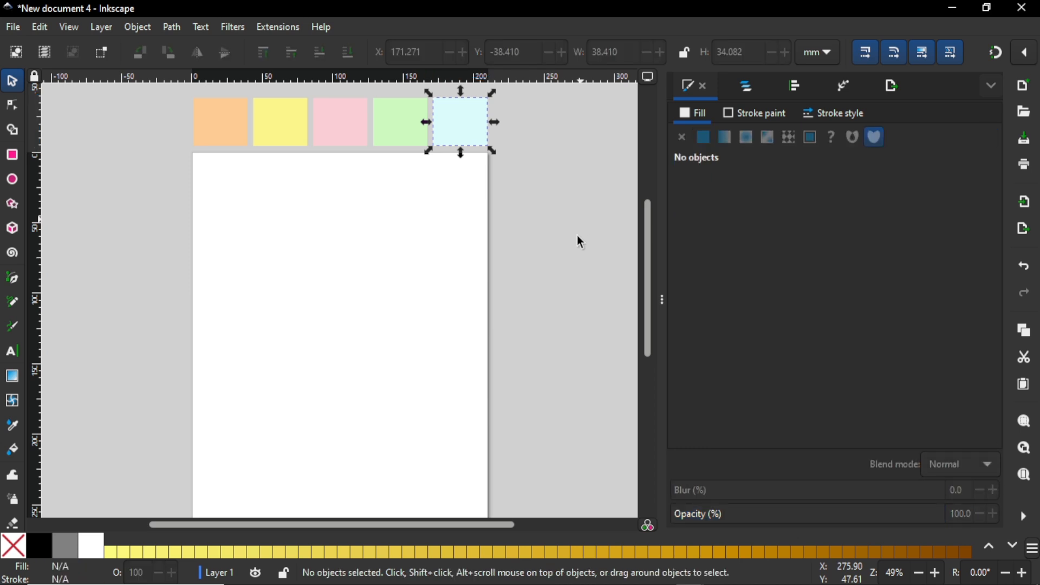
# - Select all five rectangles and save the document as a GIMP Palette (*.gpl) named summer-pastel in the Youtube-video folder
pyautogui.scroll(3, 577, 251)
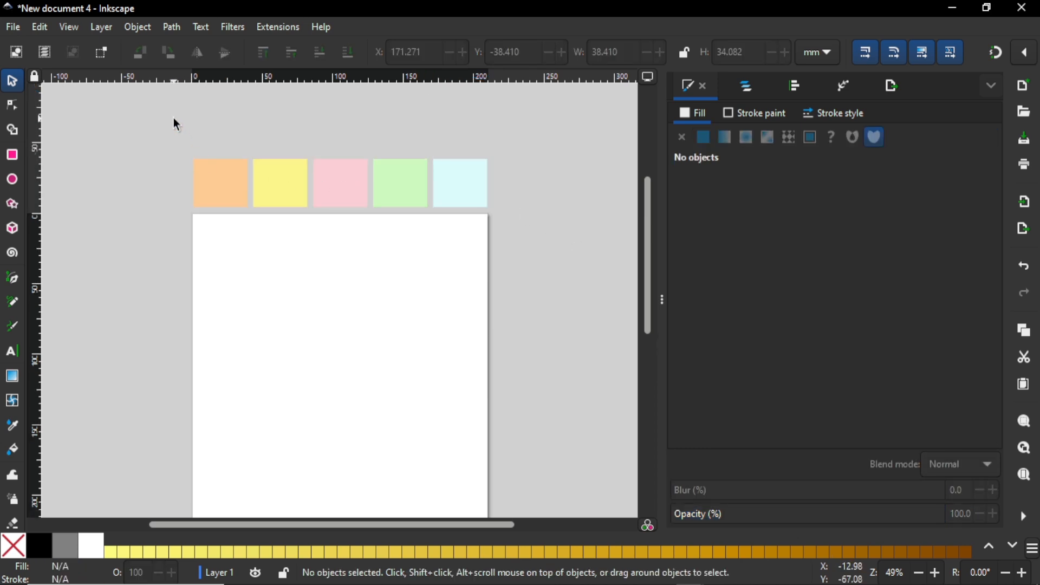
pyautogui.moveTo(174, 119); pyautogui.dragTo(499, 231)
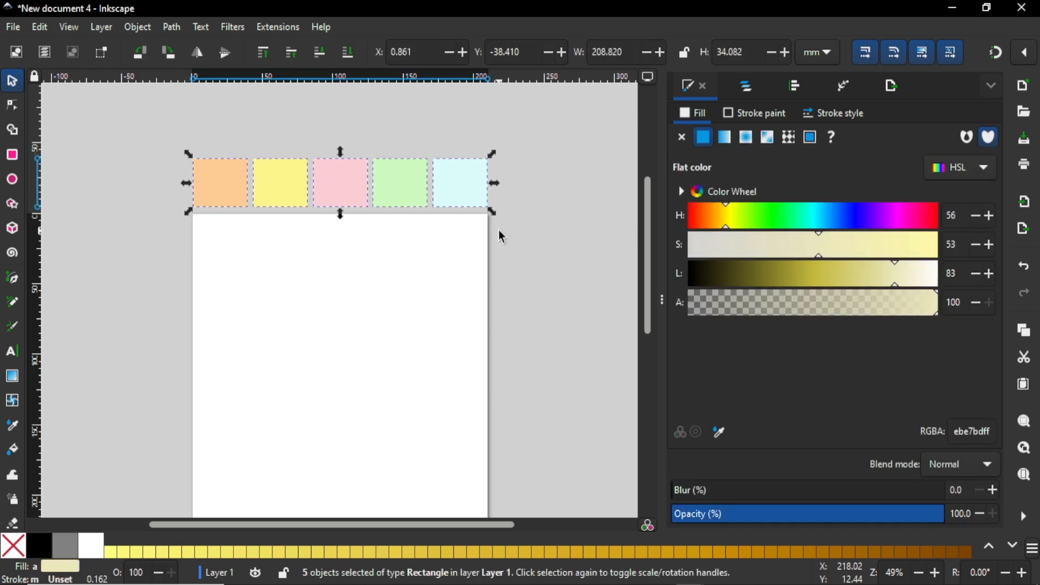
pyautogui.click(13, 28)
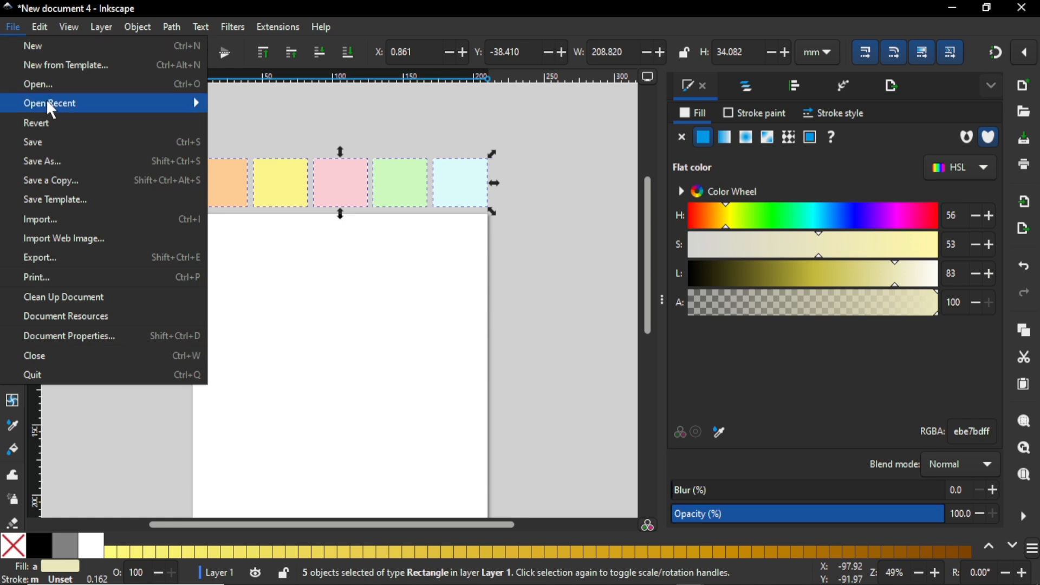
pyautogui.click(61, 162)
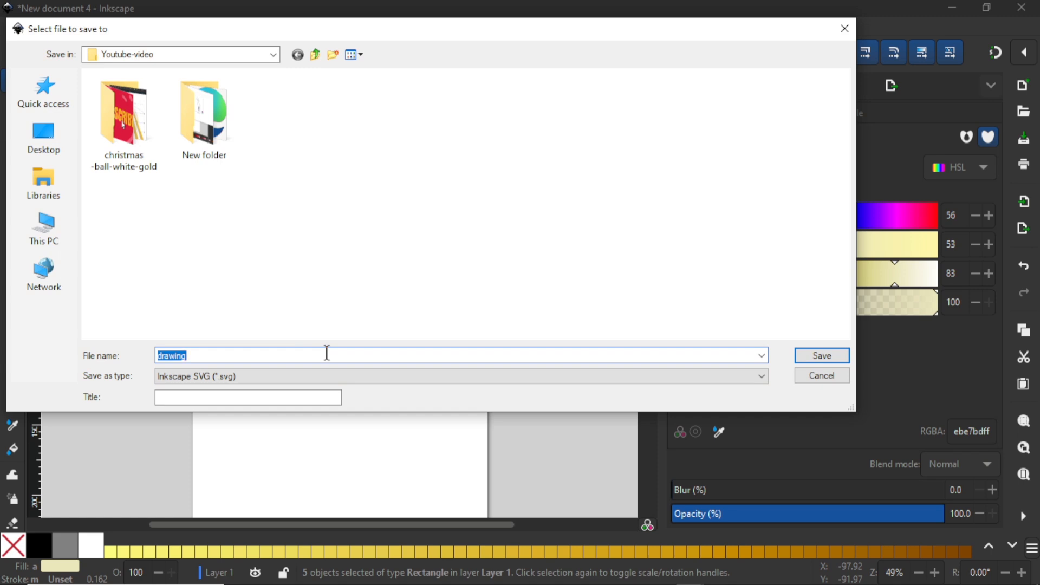
pyautogui.write('summer-pastel')
pyautogui.click(334, 380)
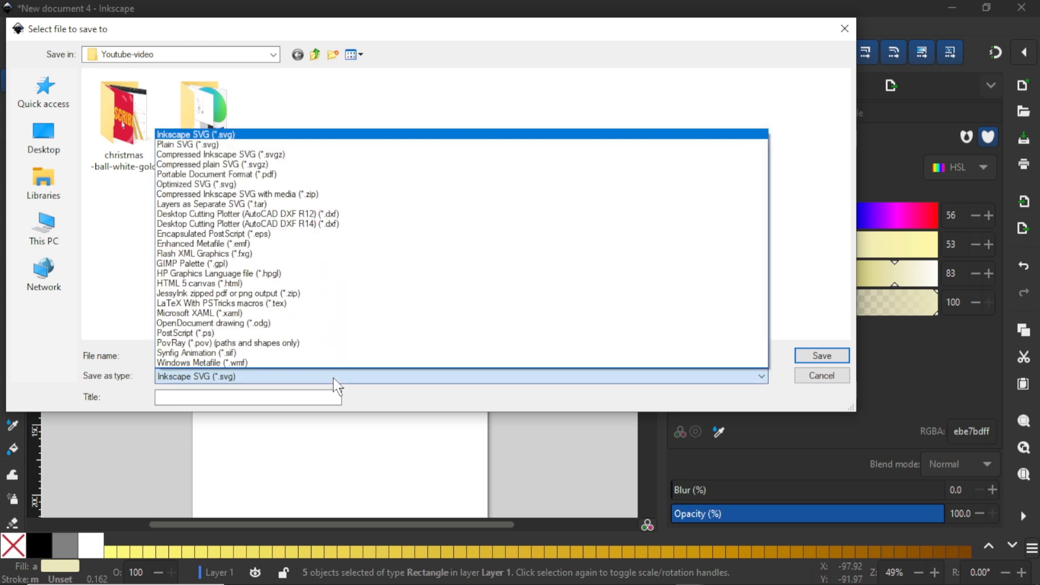
pyautogui.click(295, 266)
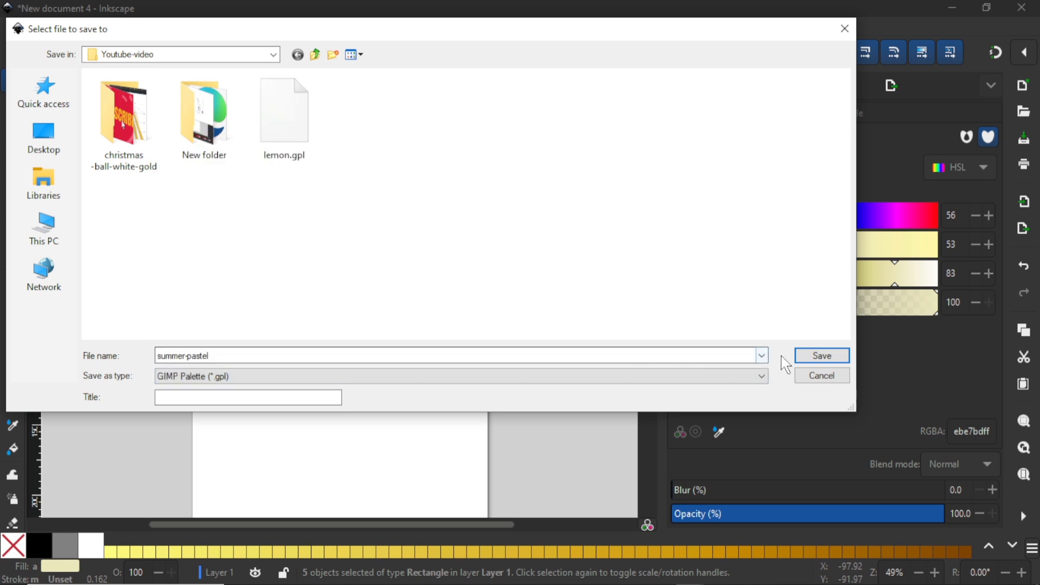
pyautogui.click(822, 355)
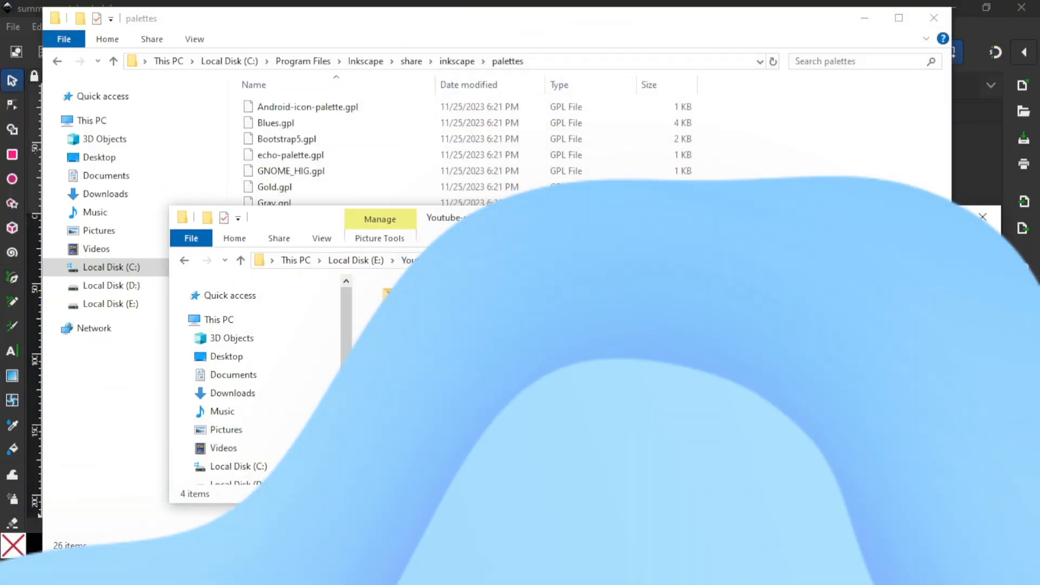
# - Copy summer-pastel.gpl from the Youtube-video folder into Inkscape's palettes folder in File Explorer, granting administrator permission
pyautogui.moveTo(611, 229); pyautogui.dragTo(616, 278)
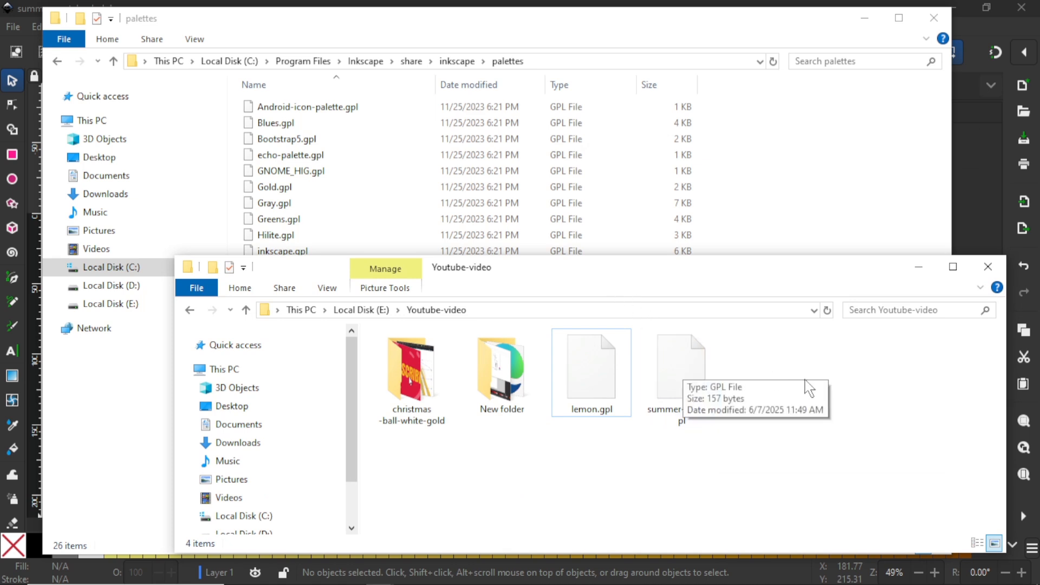
pyautogui.moveTo(689, 386); pyautogui.dragTo(773, 219)
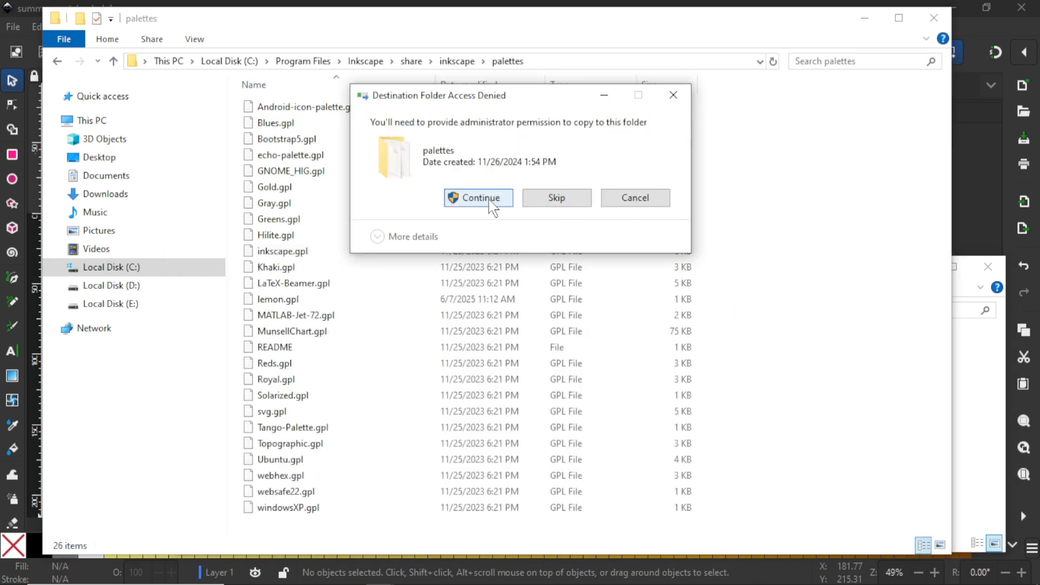
pyautogui.click(480, 199)
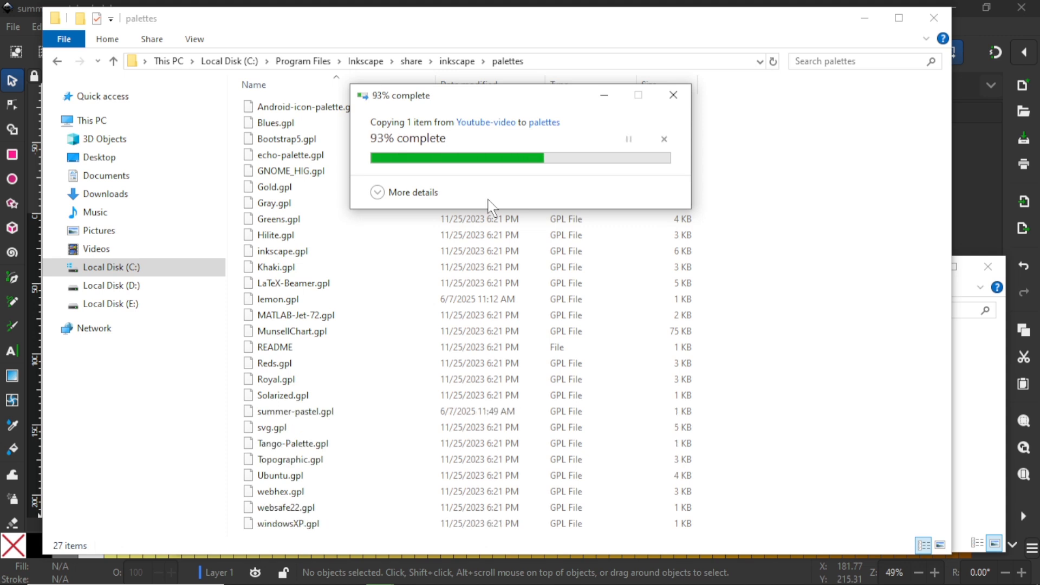
pyautogui.click(839, 292)
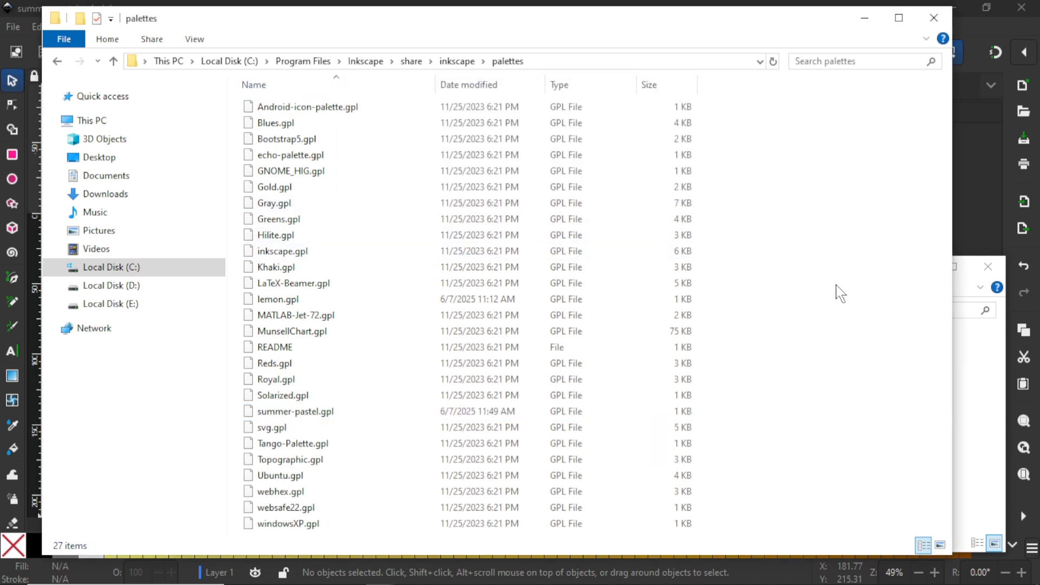
# - Display the full path of Inkscape's palettes folder
pyautogui.click(543, 61)
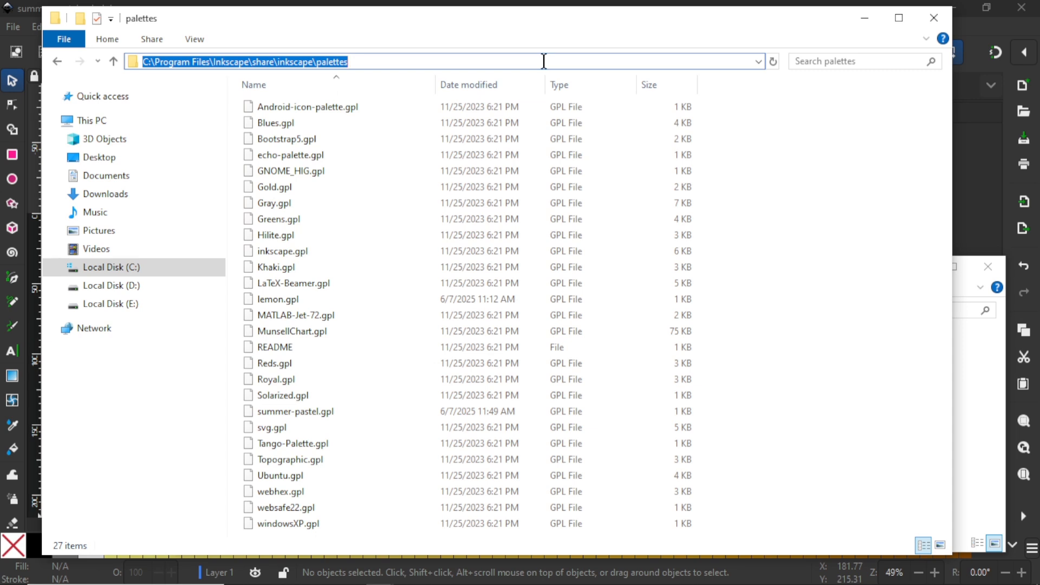
pyautogui.click(544, 62)
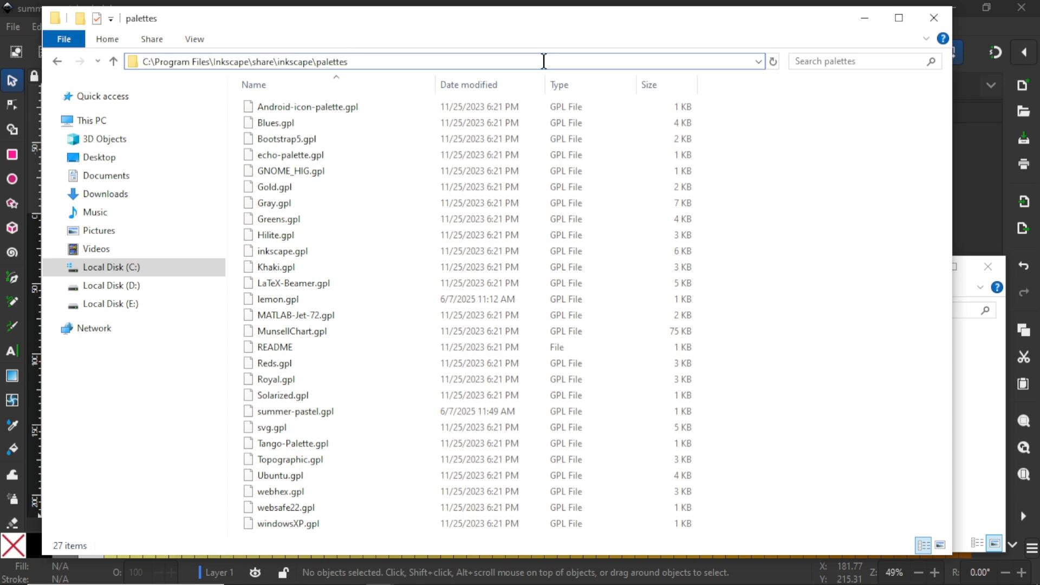
pyautogui.click(841, 214)
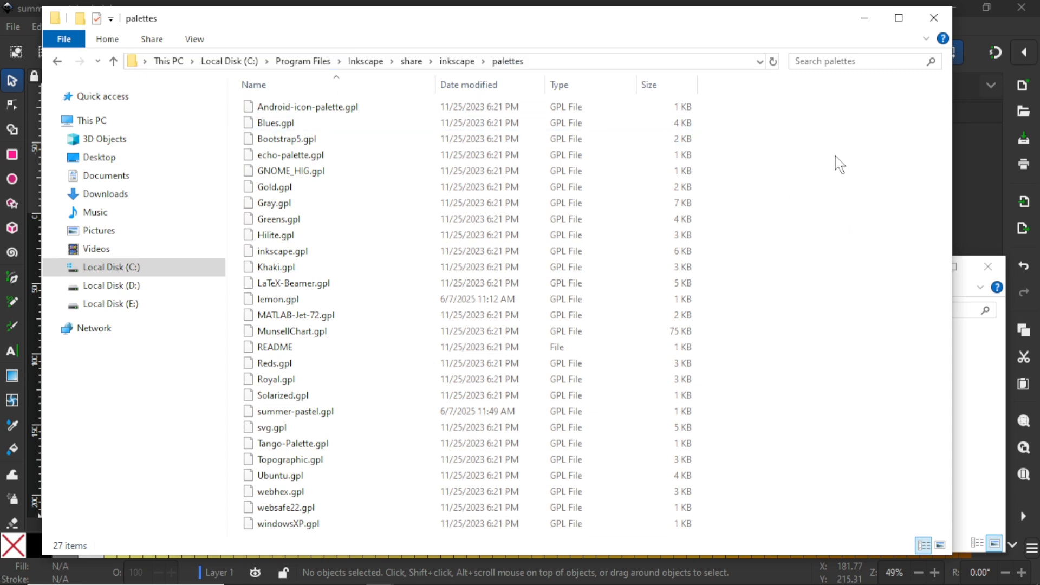
# - Minimize both folder windows and close the summer-pastel.gpl document in Inkscape without saving it as Inkscape SVG
pyautogui.click(864, 26)
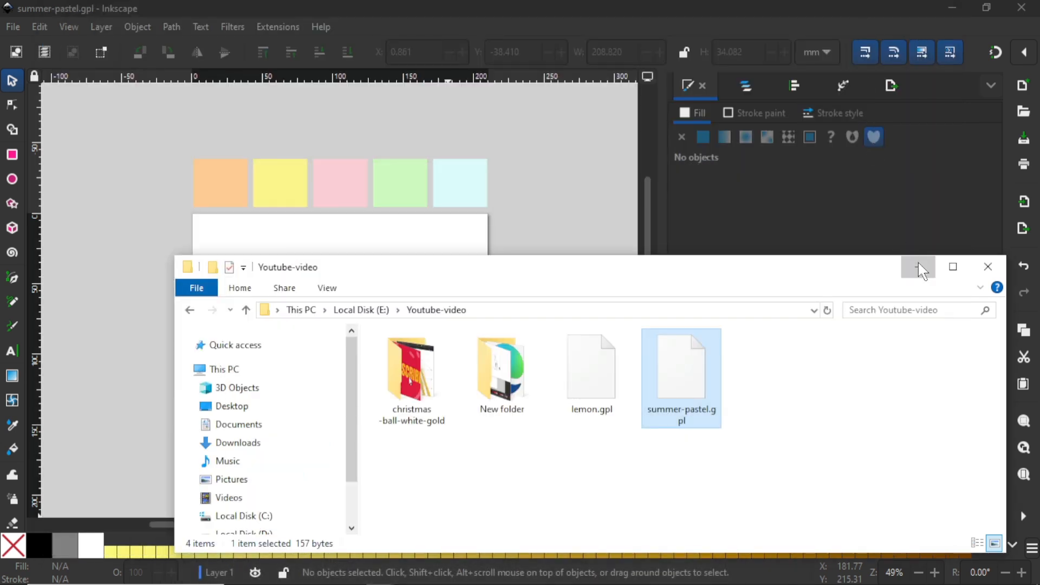
pyautogui.click(919, 267)
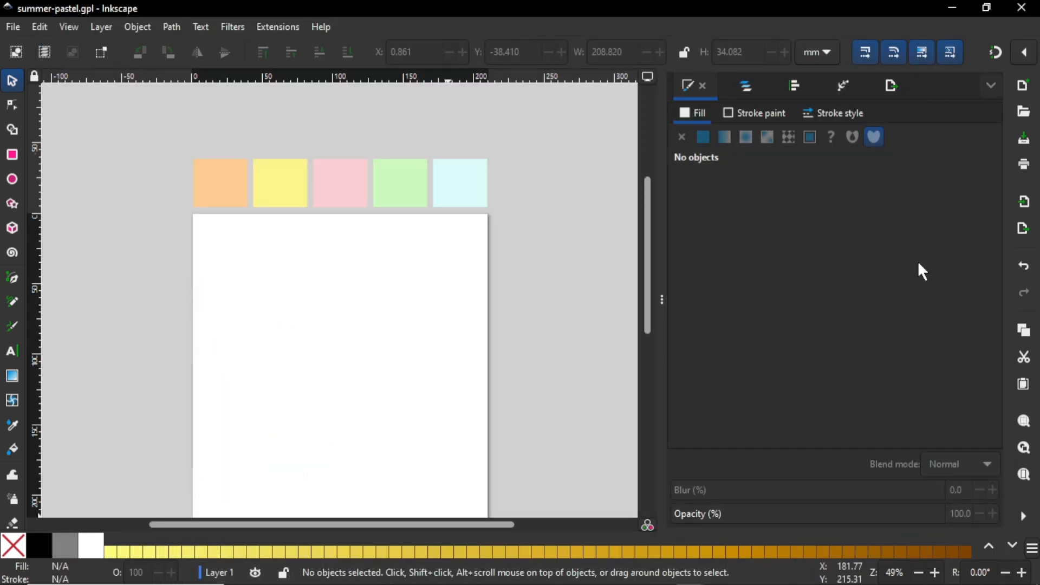
pyautogui.click(1023, 17)
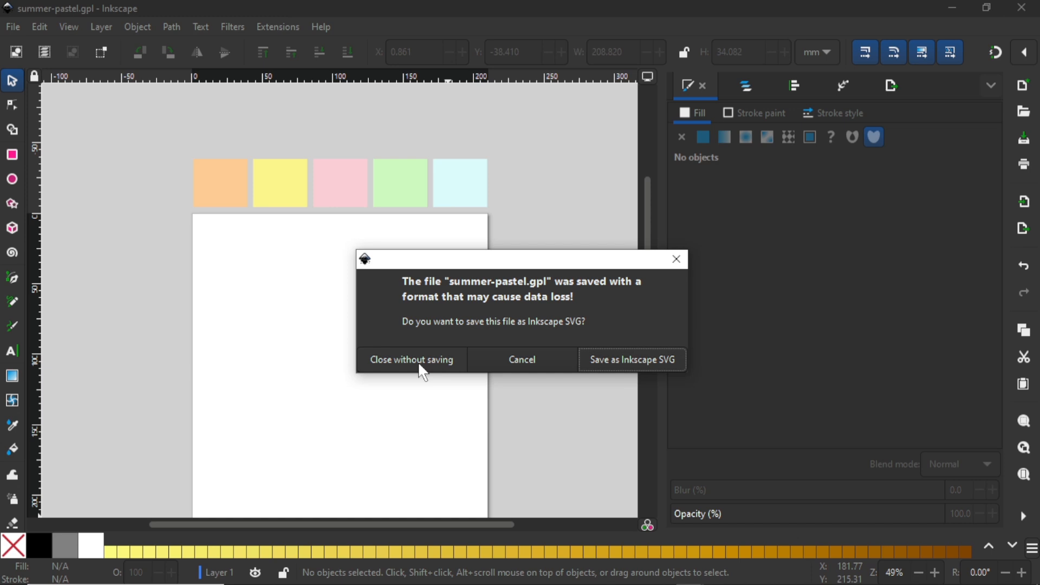
pyautogui.click(424, 373)
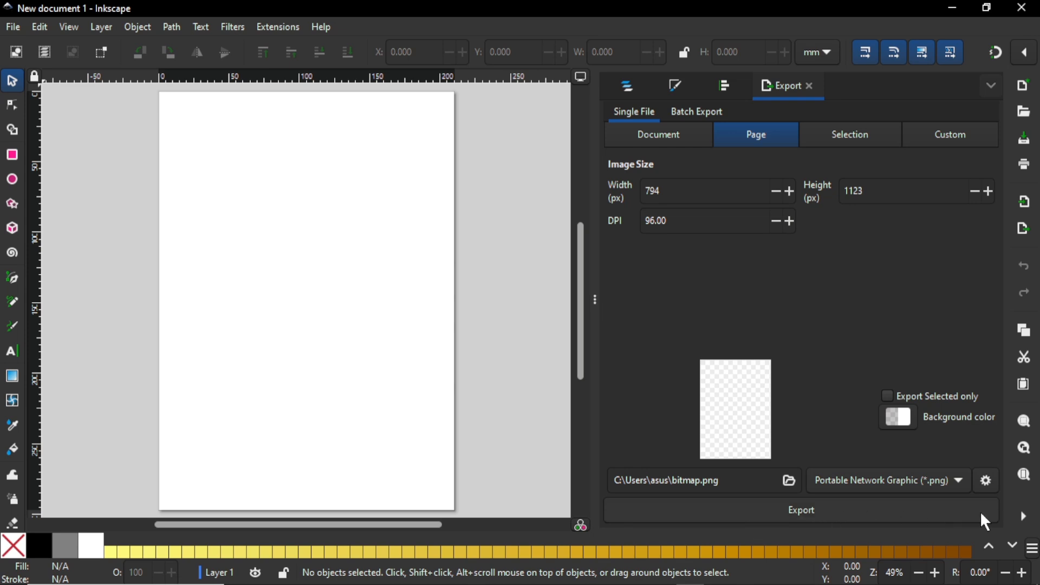
# - Switch the color palette bar to summer-pastel.gpl and load the same palette in the Swatches dialog
pyautogui.click(1034, 550)
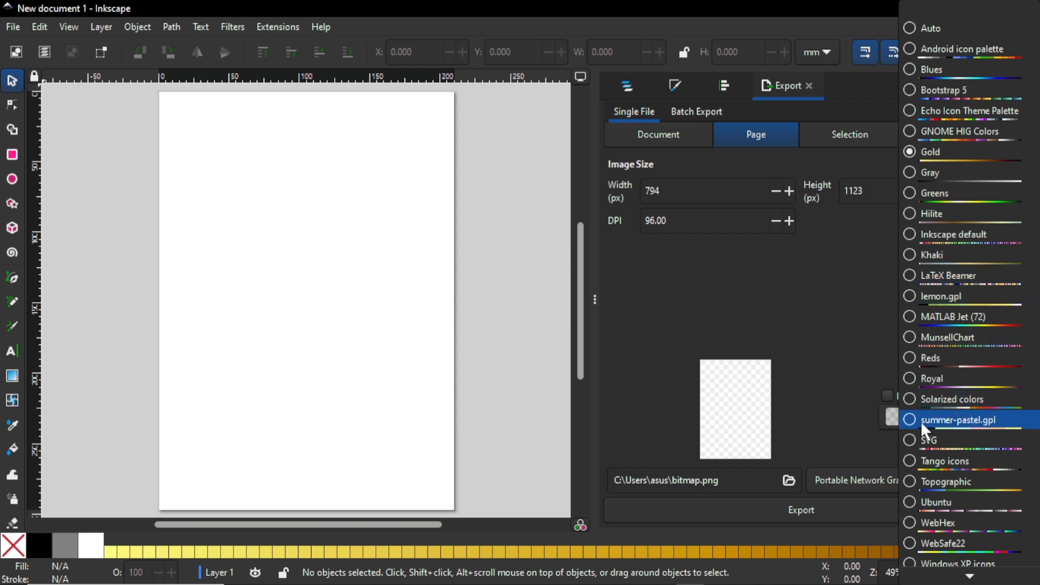
pyautogui.click(907, 420)
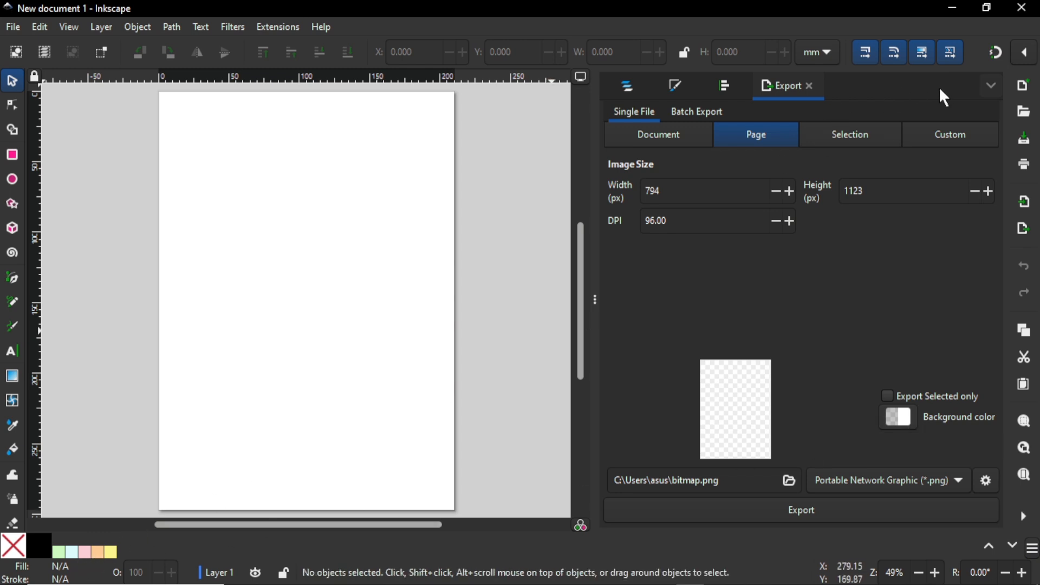
pyautogui.click(992, 87)
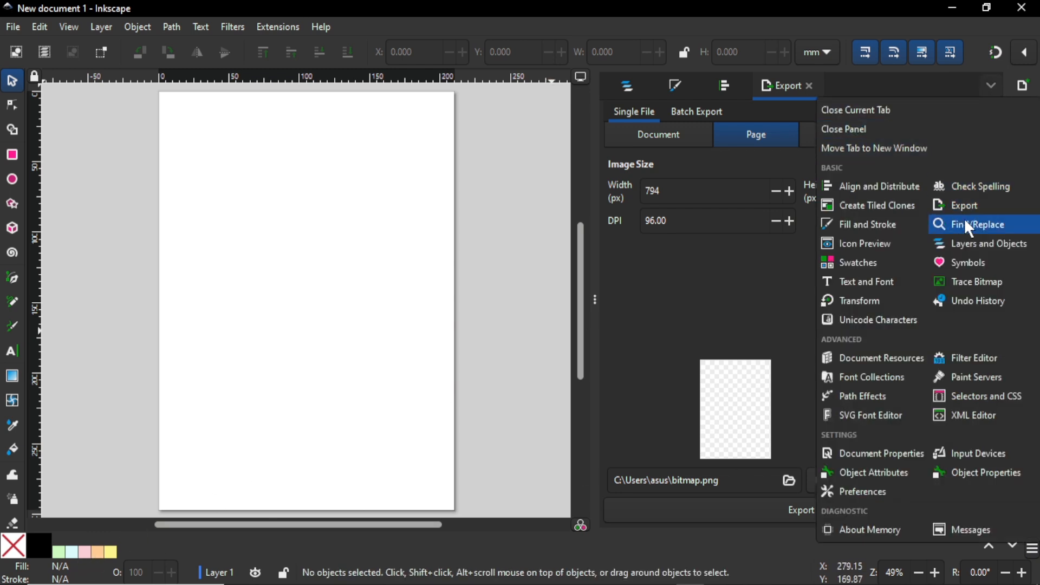
pyautogui.click(883, 261)
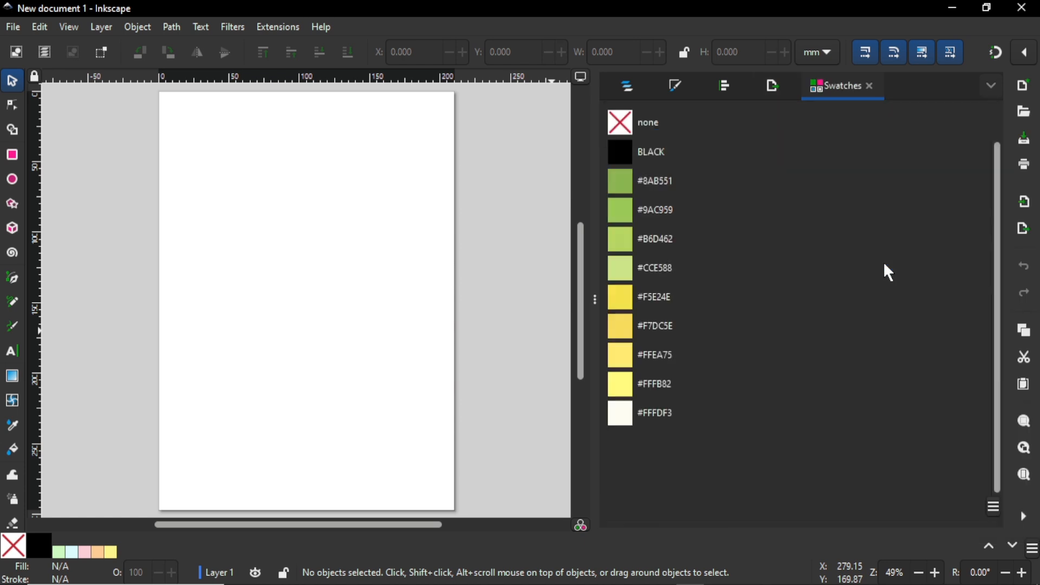
pyautogui.click(995, 510)
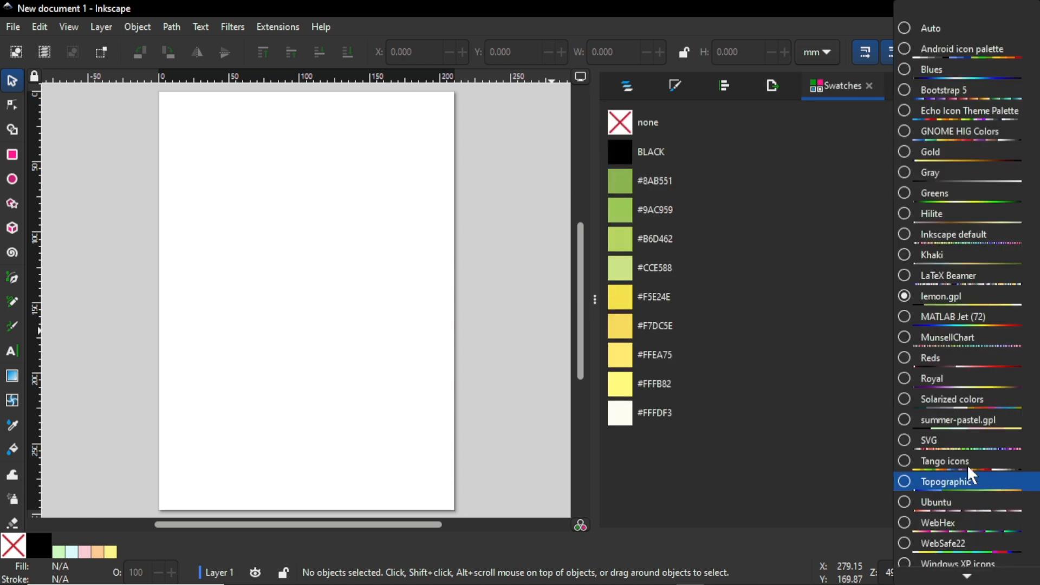
pyautogui.click(911, 425)
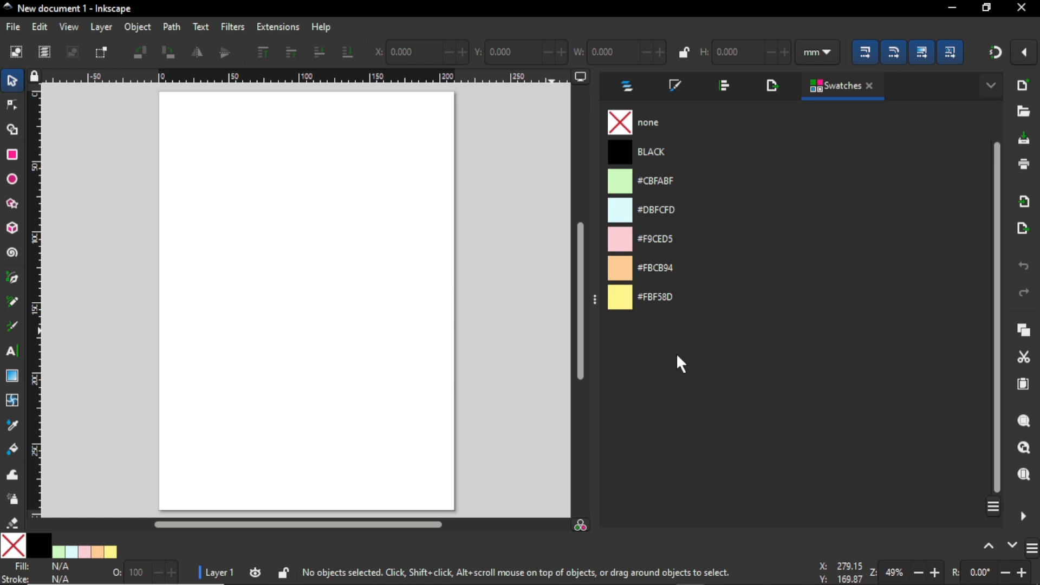